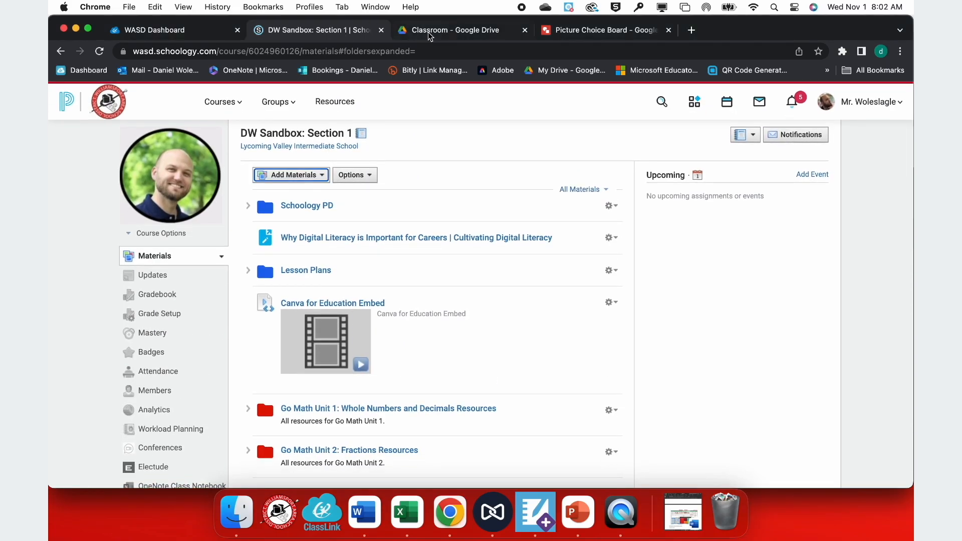
Check the Google Drawings option for new files in the Google Drive Classroom folder and switch to the Picture Choice Board drawing.
left_click(426, 35)
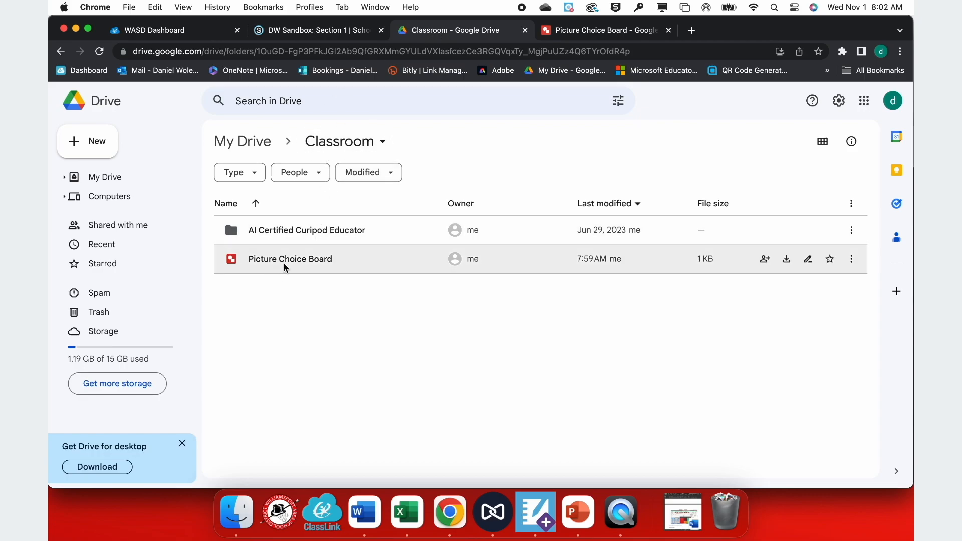
left_click(73, 145)
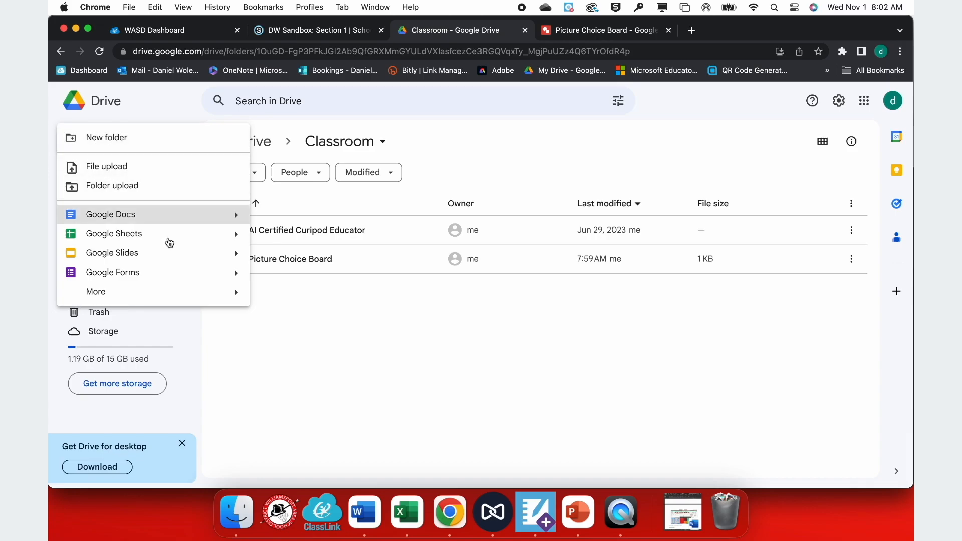
mouse_move(178, 294)
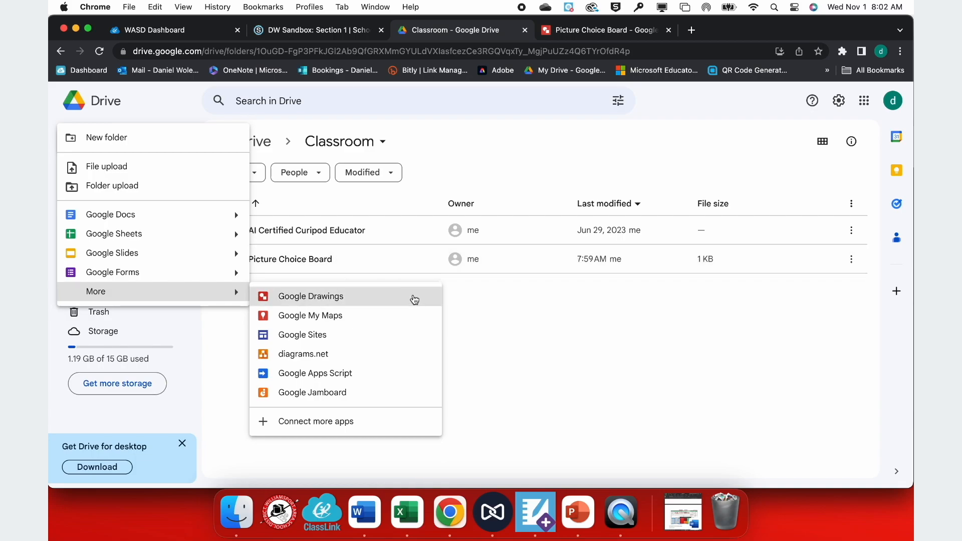
left_click(459, 300)
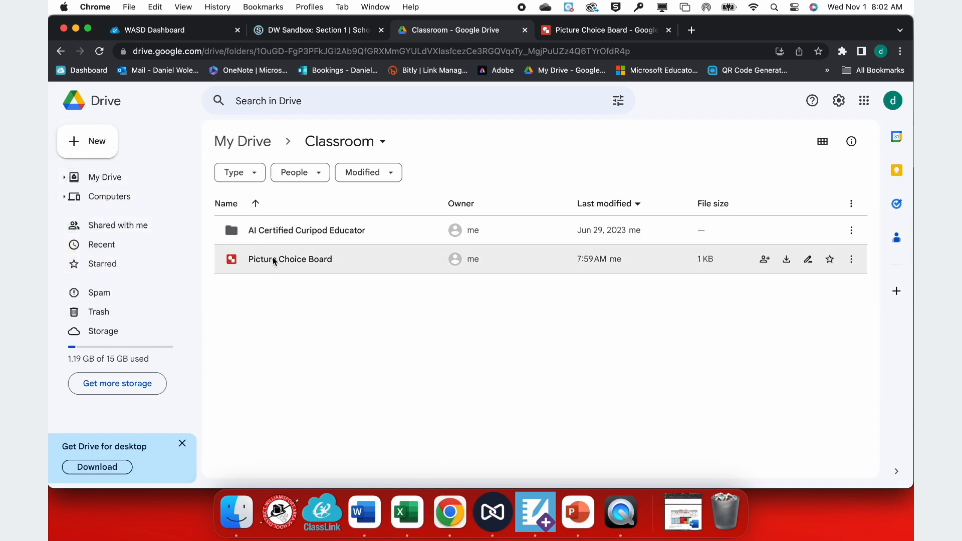
left_click(571, 30)
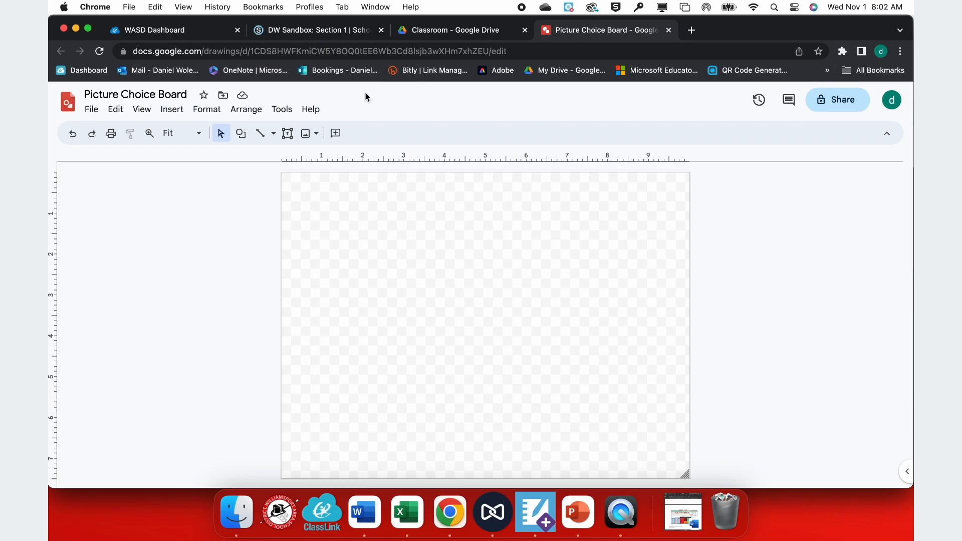
left_click(120, 93)
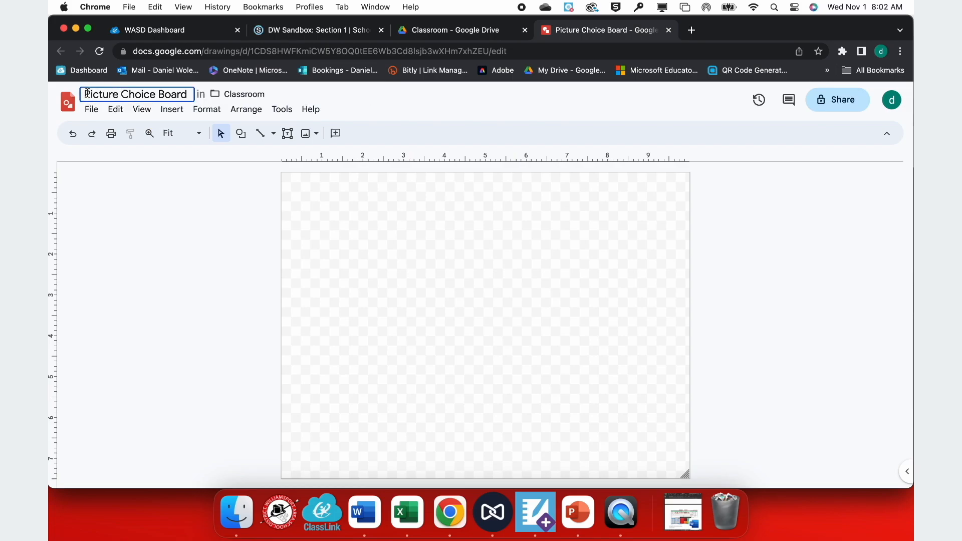
left_click_drag(87, 94, 204, 94)
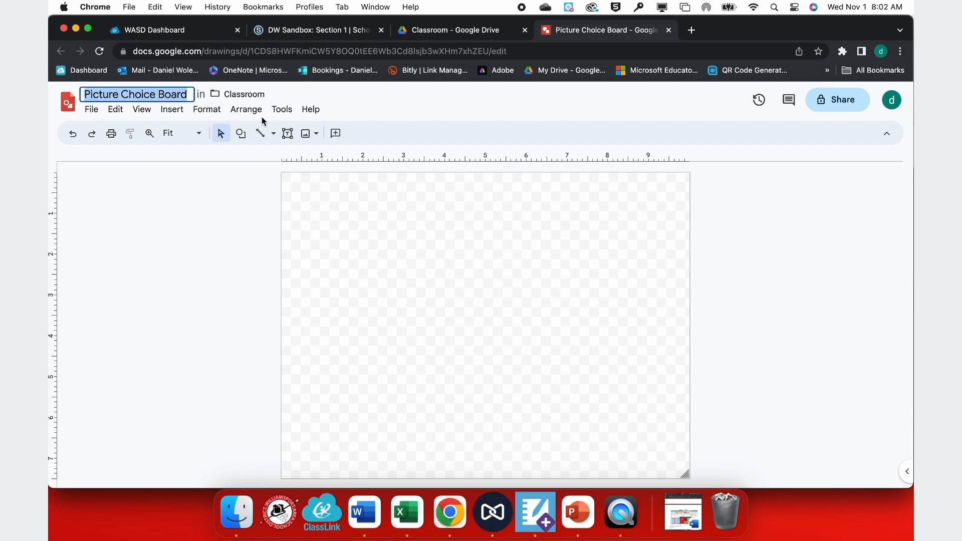
left_click(315, 225)
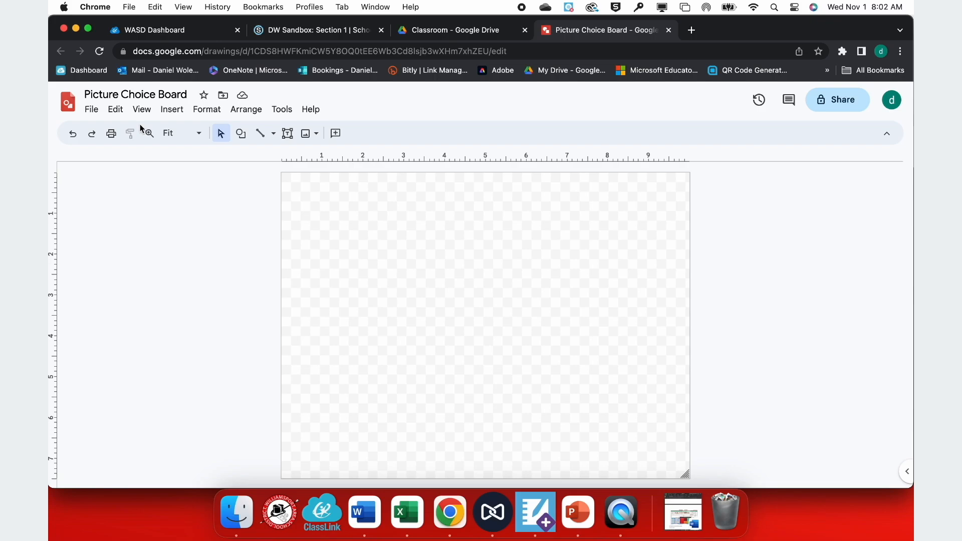
left_click(263, 138)
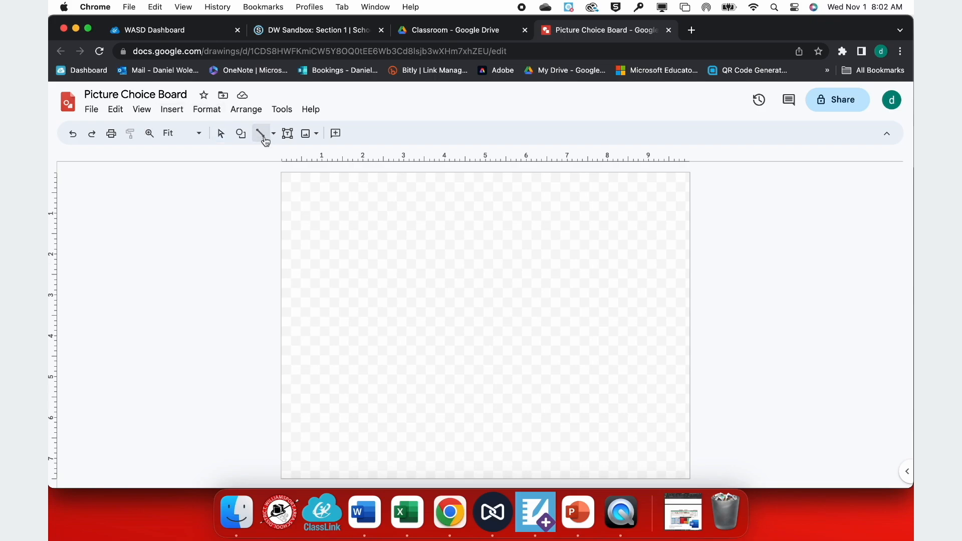
left_click(299, 164)
Insert the "Interactive Writing" picture from a web image search for "writing clipart" and shrink it to about 2.5 inches wide.
left_click(172, 109)
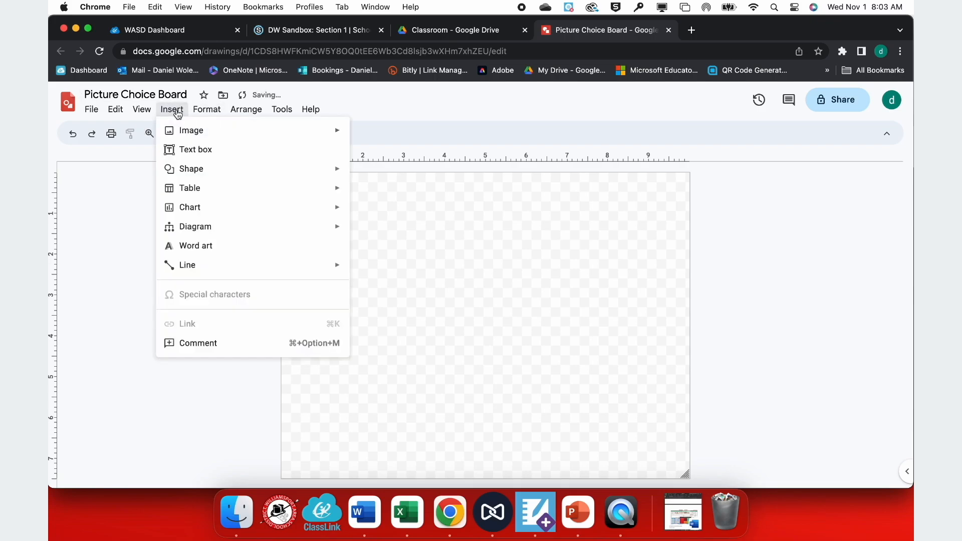
mouse_move(185, 133)
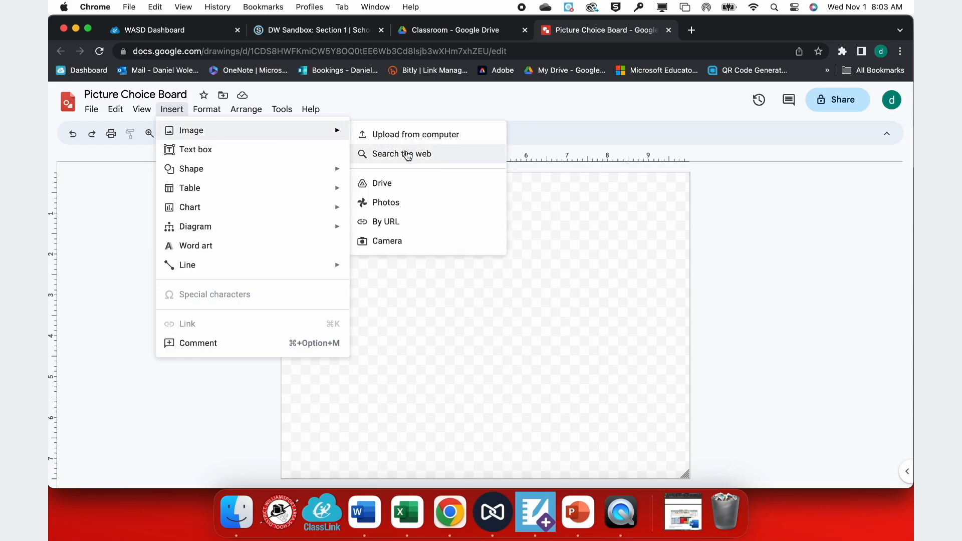
left_click(408, 154)
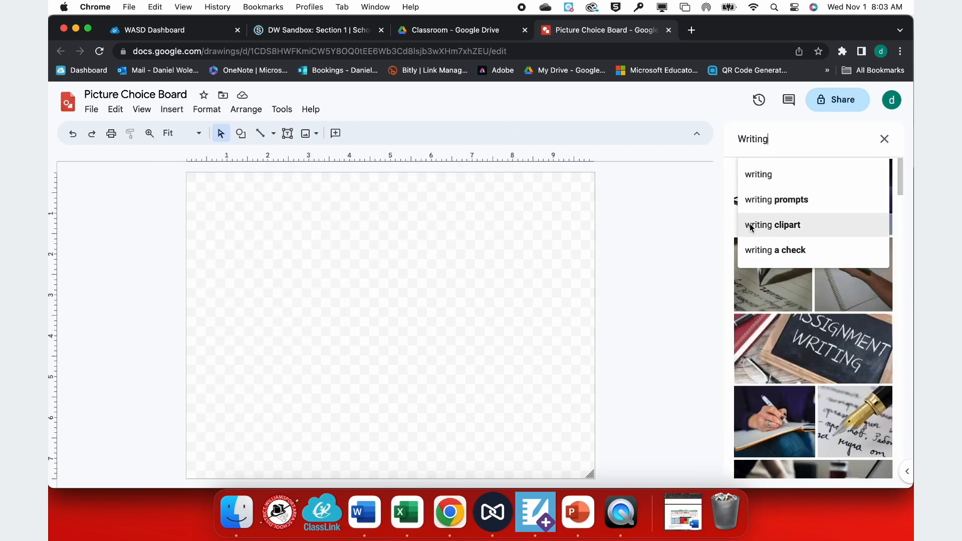
left_click(770, 226)
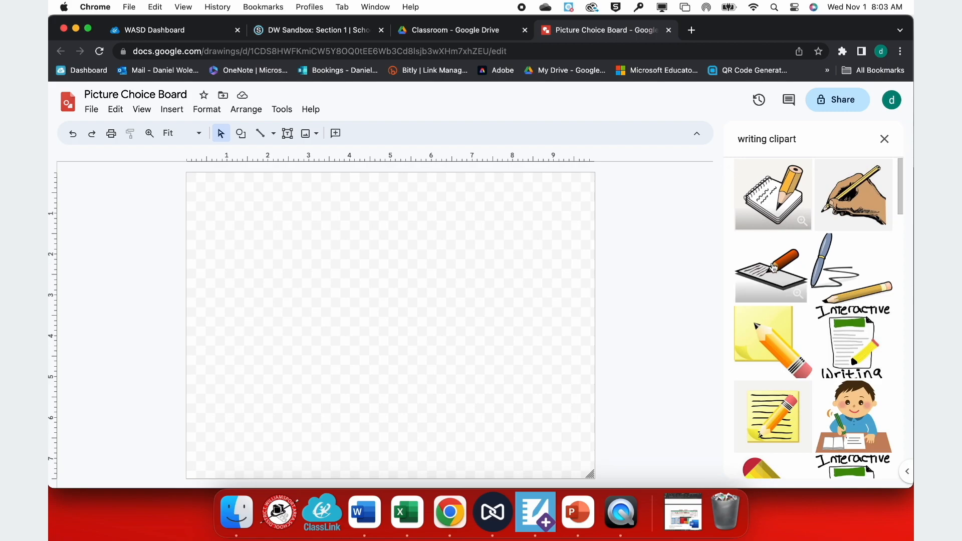
left_click(855, 350)
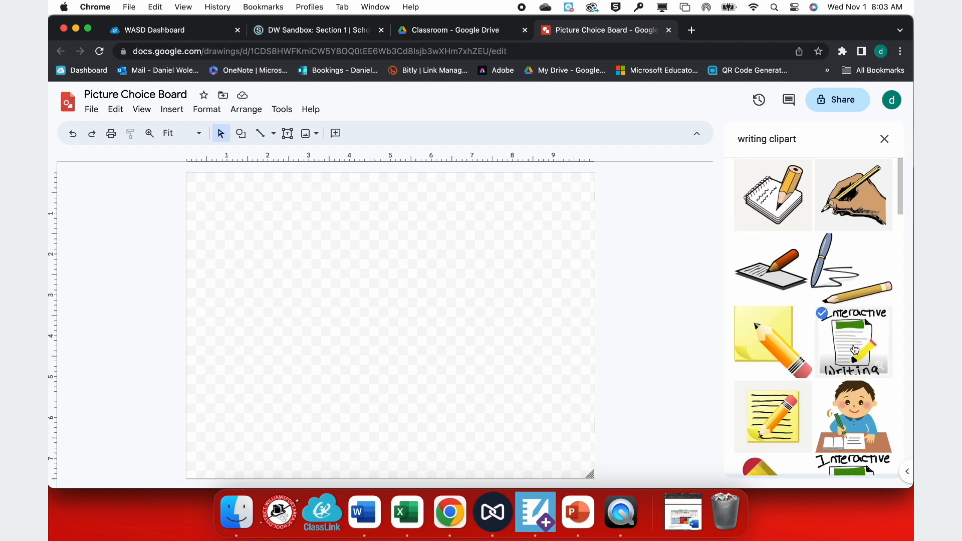
left_click(879, 457)
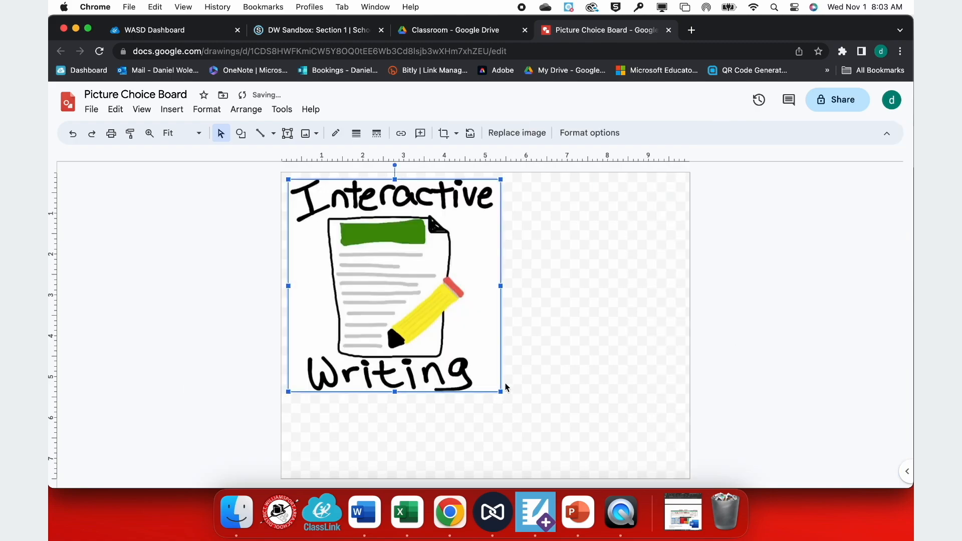
left_click_drag(499, 391, 390, 285)
left_click(458, 278)
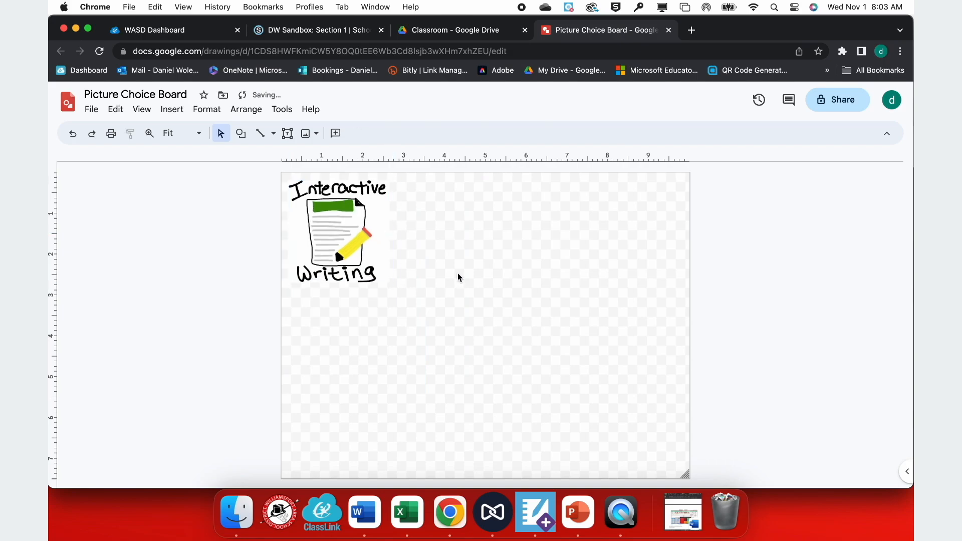
Search the web for "magnifying glass" images and insert the clipart of a magnifying glass over a lined page.
left_click(169, 109)
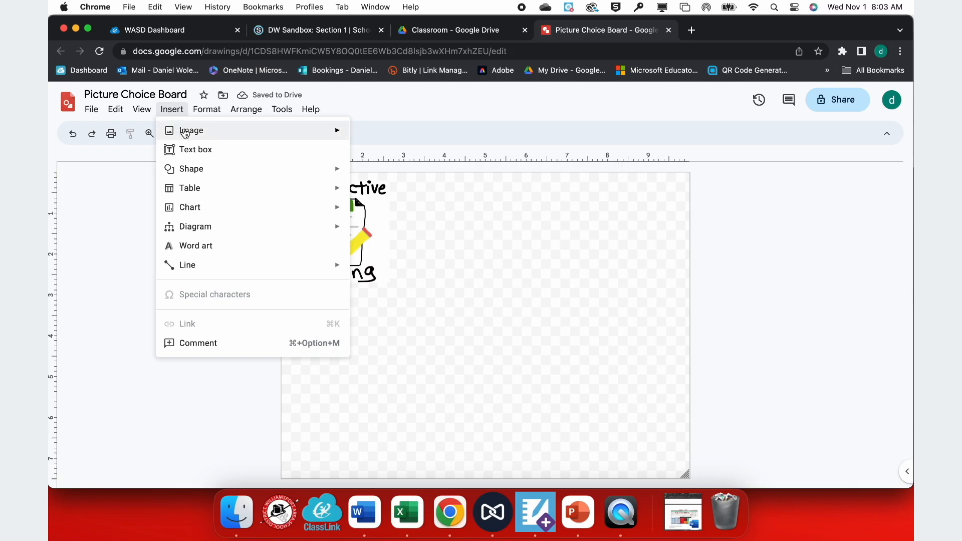
left_click(375, 150)
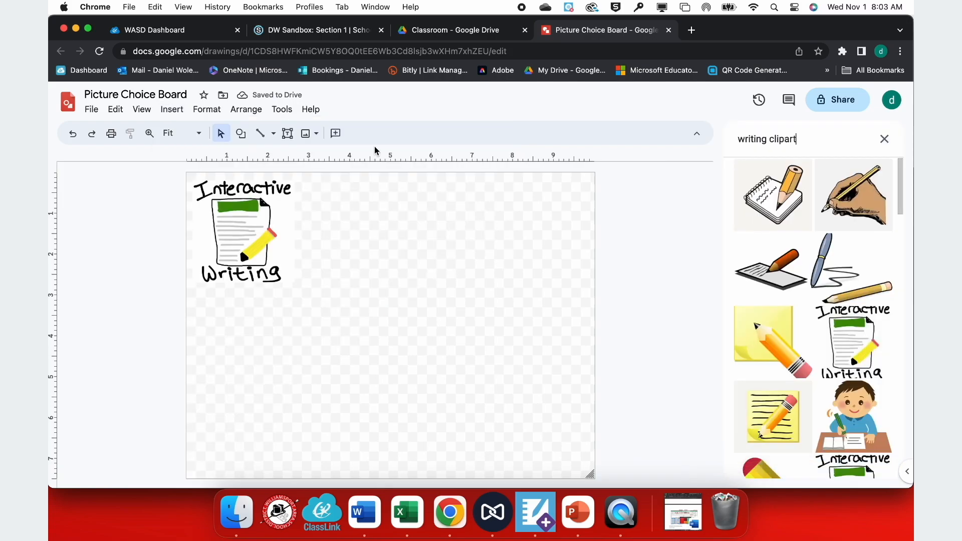
triple_click(823, 143)
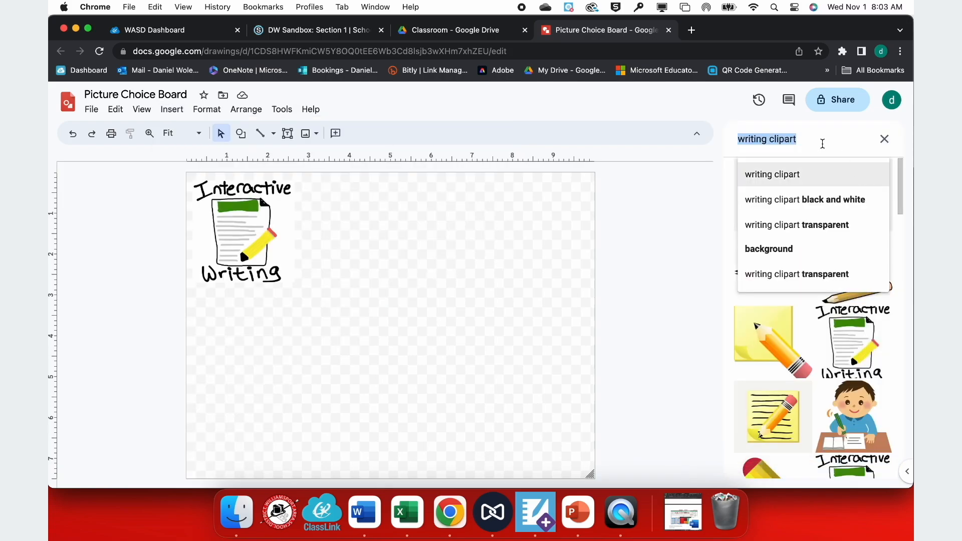
type("magnif")
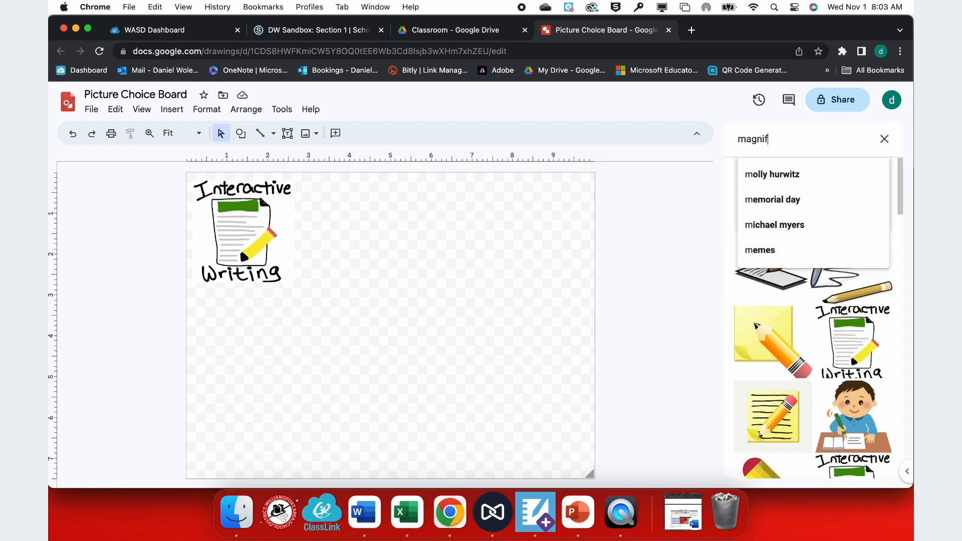
type("ying glass")
key("Return")
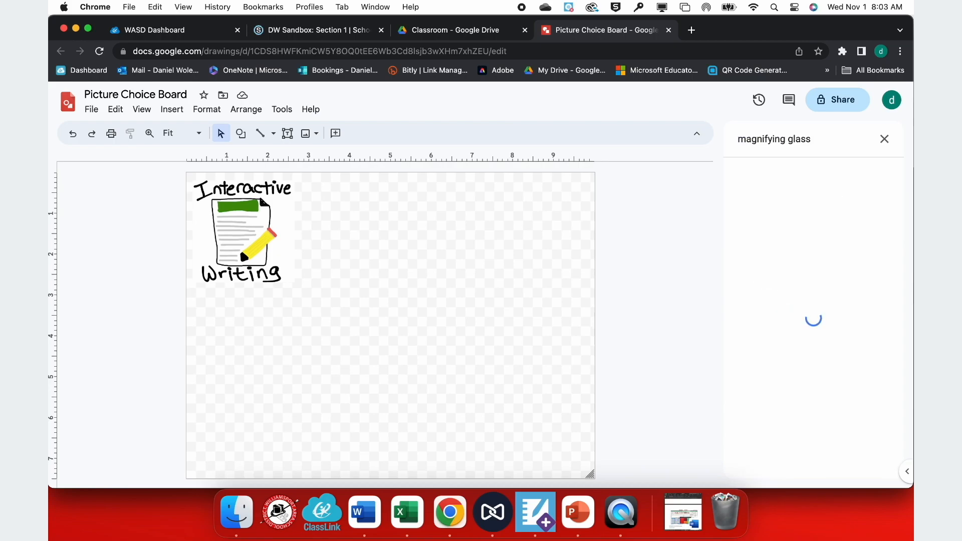
scroll(800, 281, "down", 10)
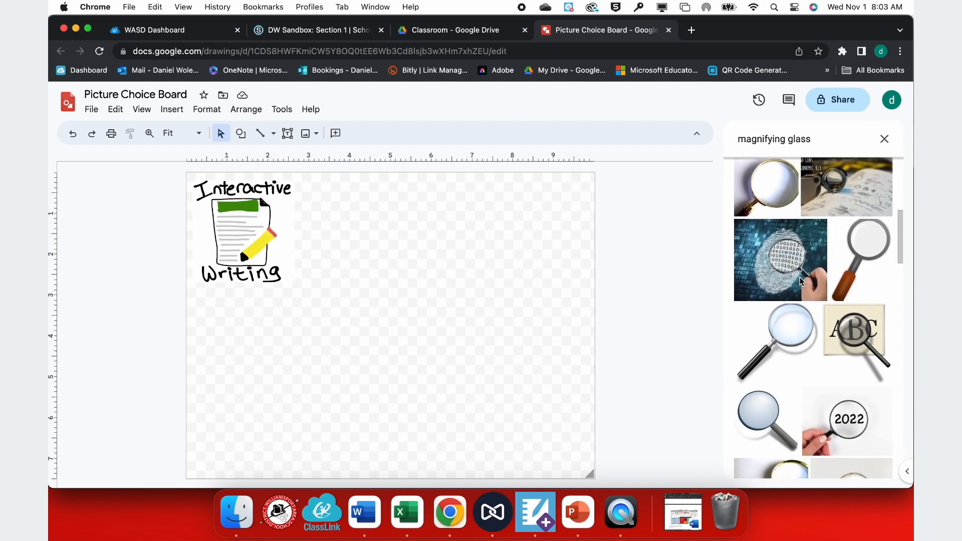
scroll(801, 282, "down", 10)
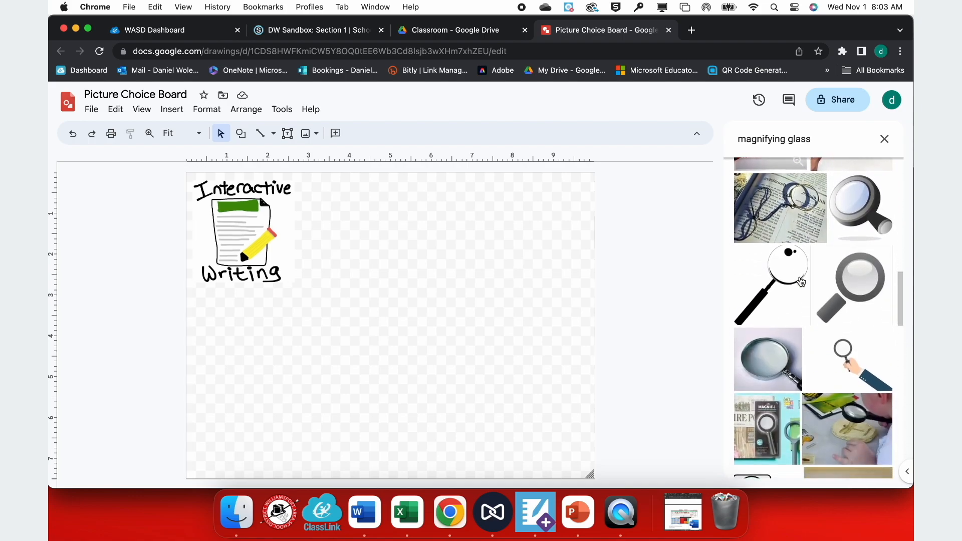
scroll(800, 282, "down", 5)
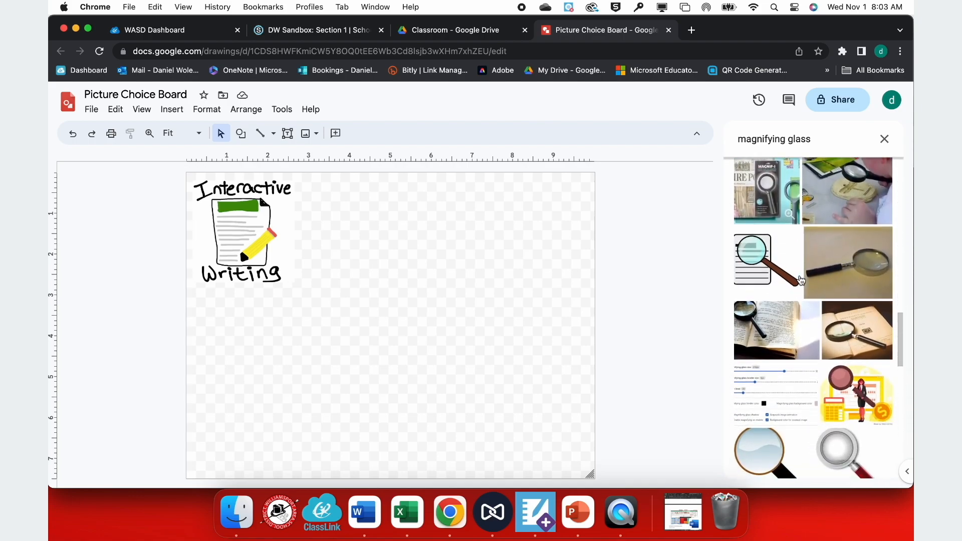
left_click(764, 264)
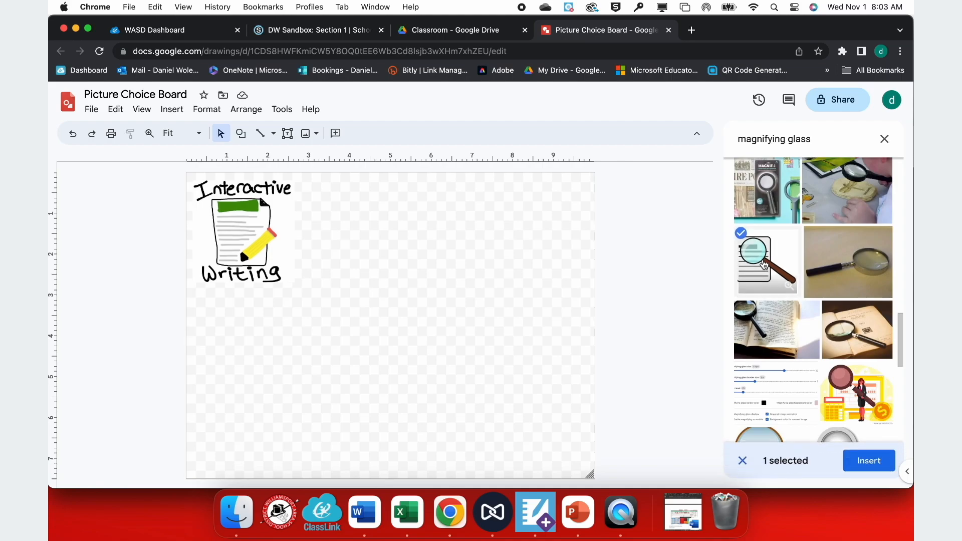
left_click(857, 455)
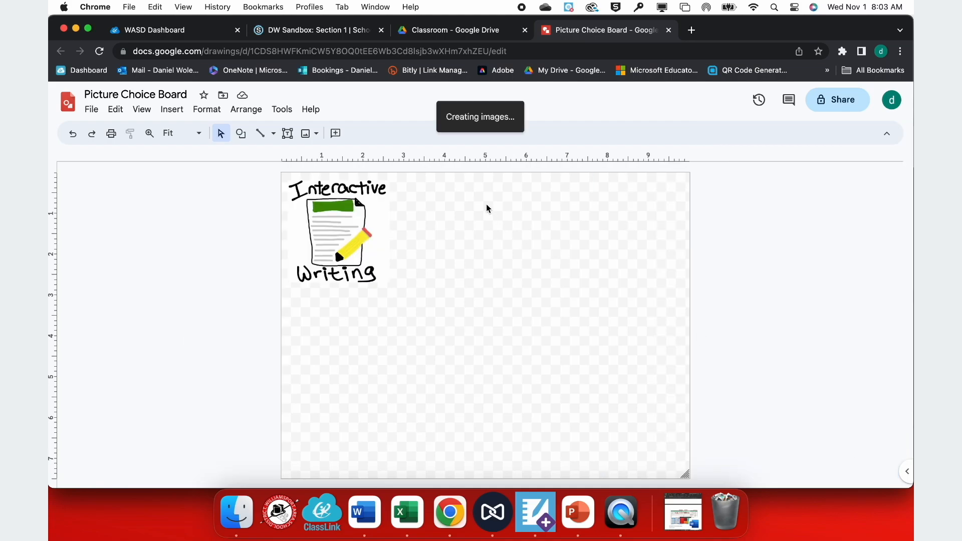
Shrink the magnifying glass picture to about 2.6 inches wide and place it to the right of the Interactive Writing picture.
left_click_drag(653, 435, 517, 290)
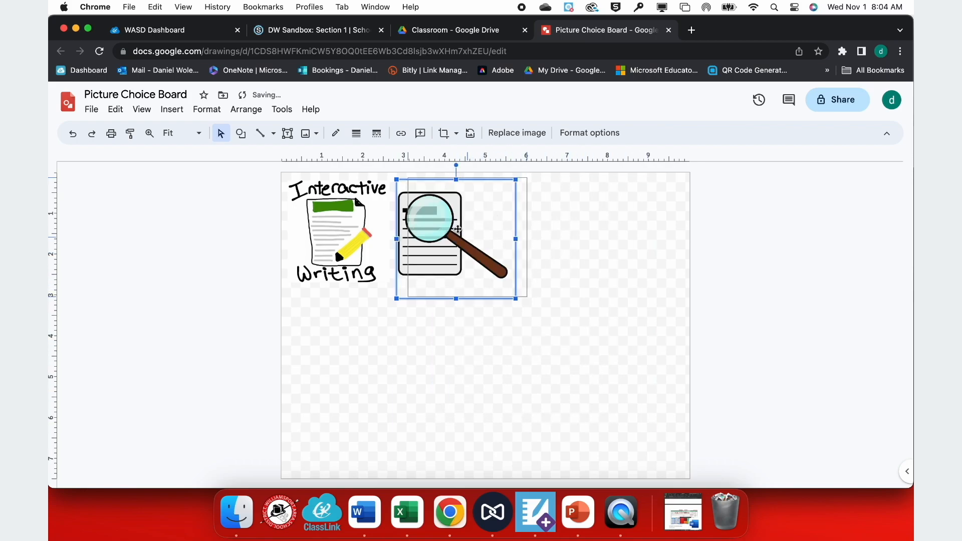
left_click_drag(447, 232, 458, 232)
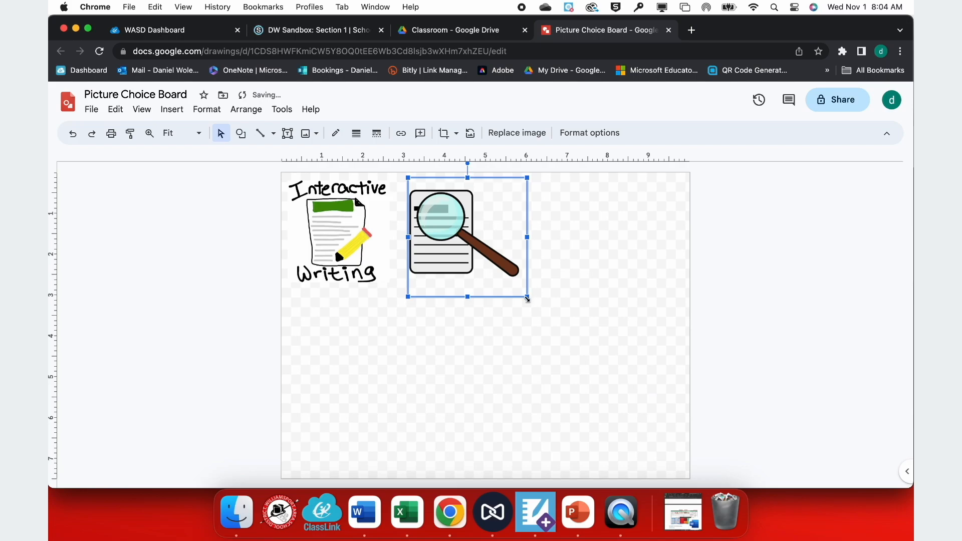
left_click_drag(527, 299, 516, 285)
left_click_drag(451, 238, 466, 235)
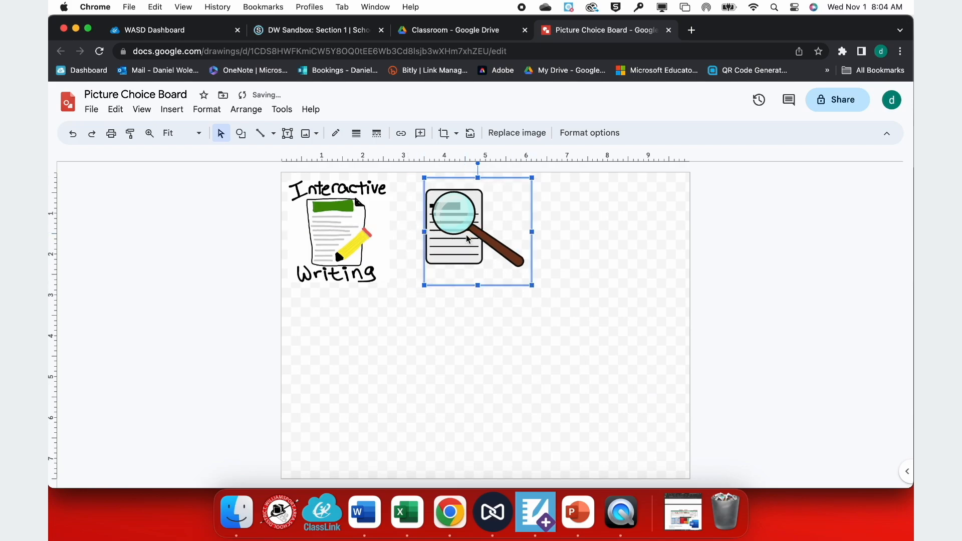
Search the web for "Math" images and insert the clipart of a girl with a calculator surrounded by colourful math symbols.
left_click(172, 109)
mouse_move(200, 130)
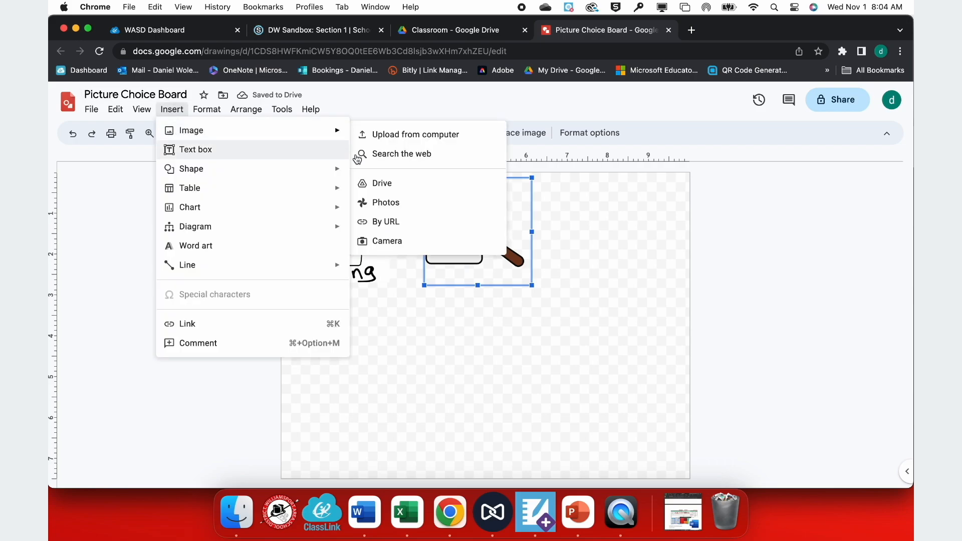
left_click(406, 161)
triple_click(819, 141)
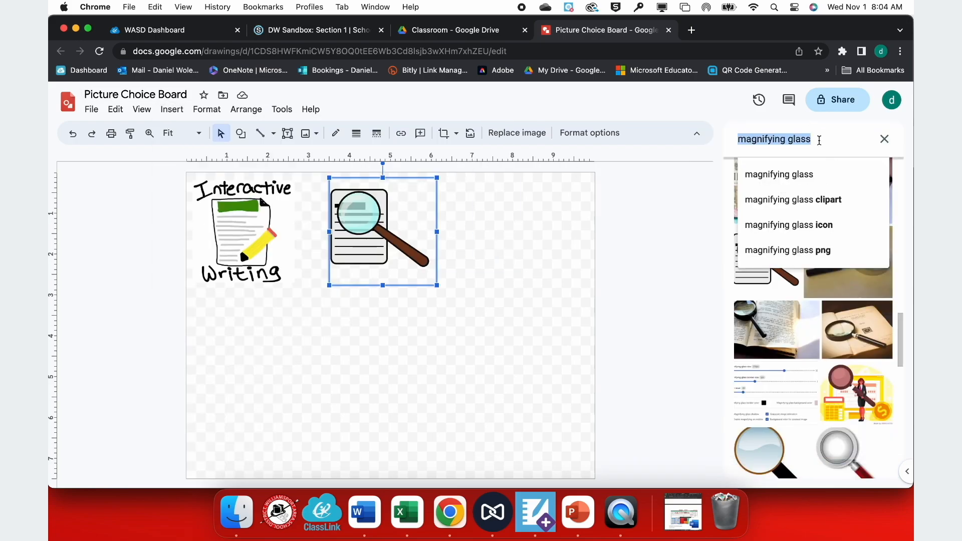
key("BackSpace")
type("Math")
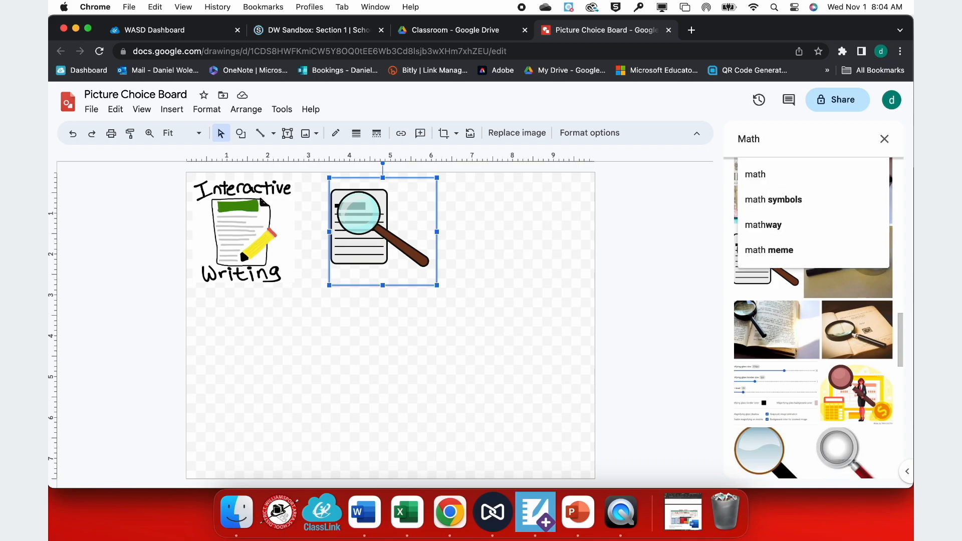
key("Return")
scroll(877, 326, "down", 10)
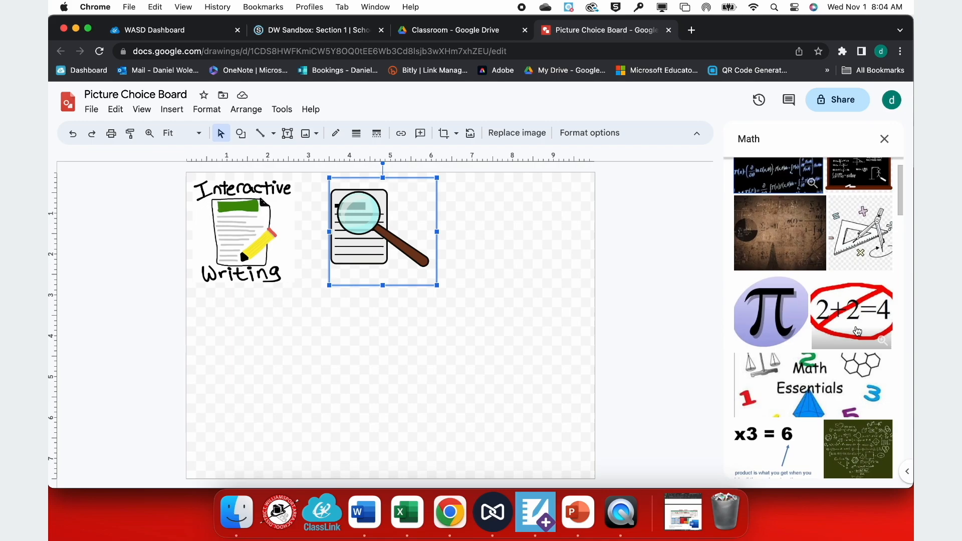
scroll(856, 331, "down", 12)
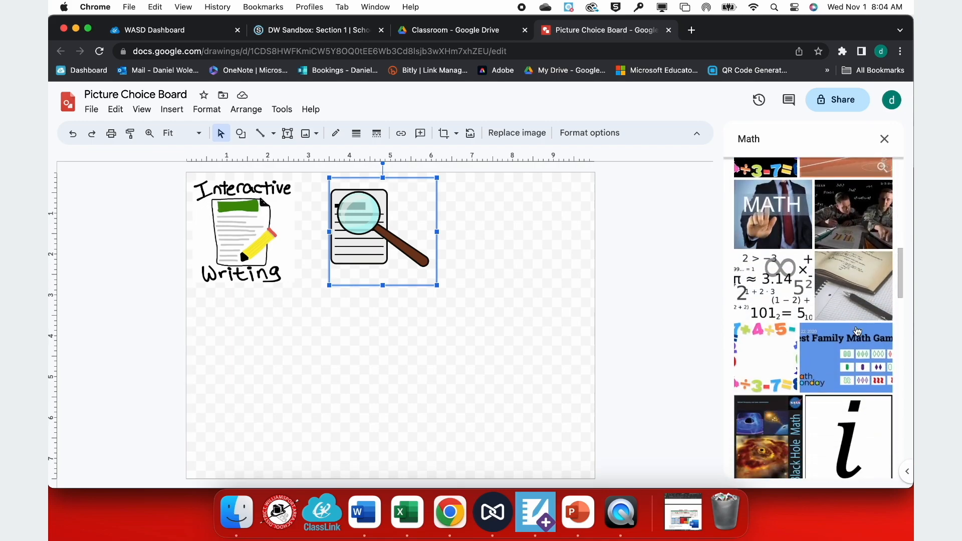
scroll(857, 331, "down", 10)
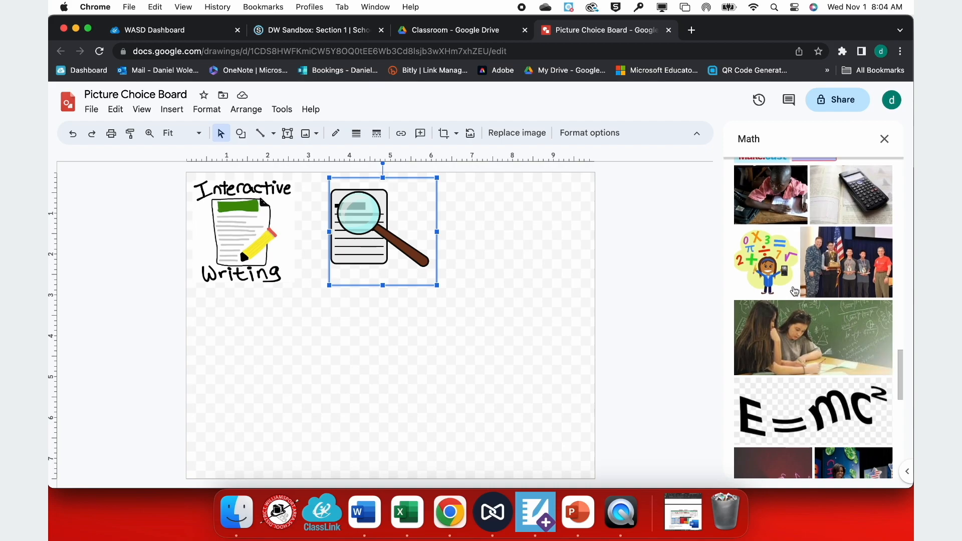
left_click(771, 271)
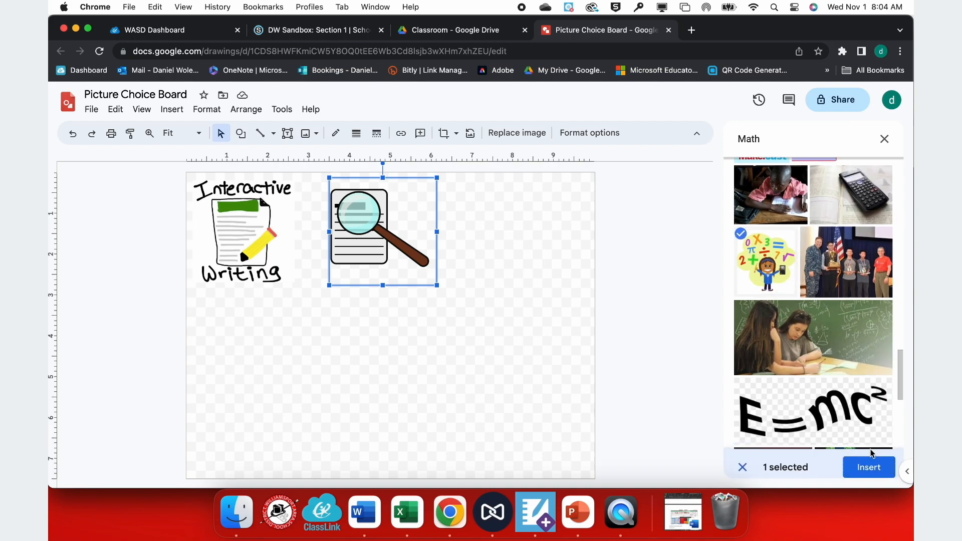
left_click(869, 461)
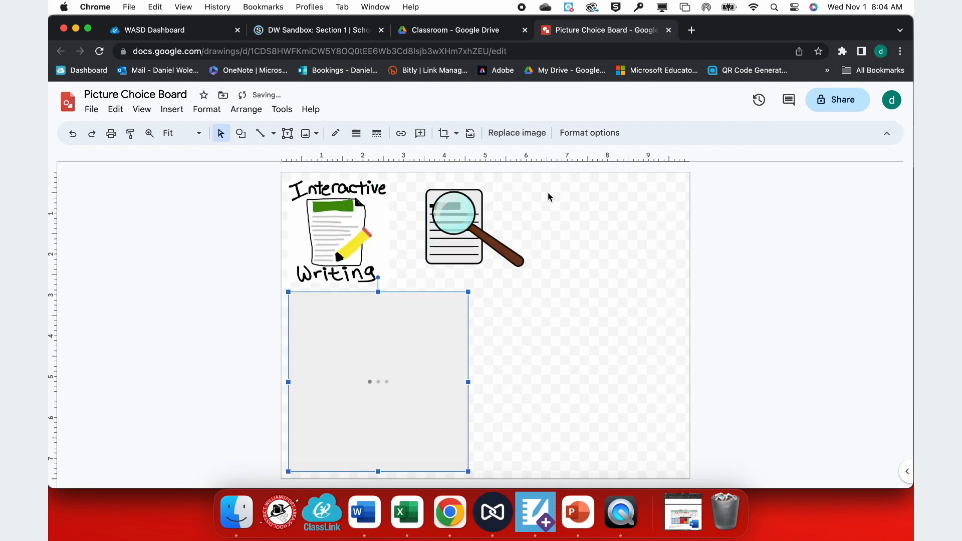
Shrink the math picture to about 2.6 inches wide, place it right of the magnifying glass, and shift the magnifying glass slightly right.
left_click_drag(468, 473, 401, 404)
left_click_drag(334, 335, 607, 224)
left_click_drag(561, 293, 567, 288)
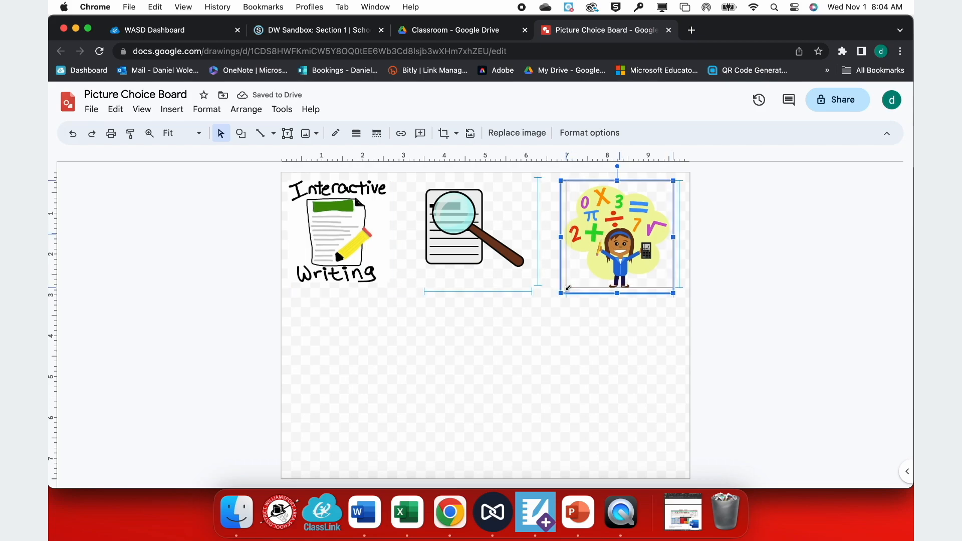
left_click(535, 347)
left_click_drag(453, 219, 462, 221)
left_click(477, 302)
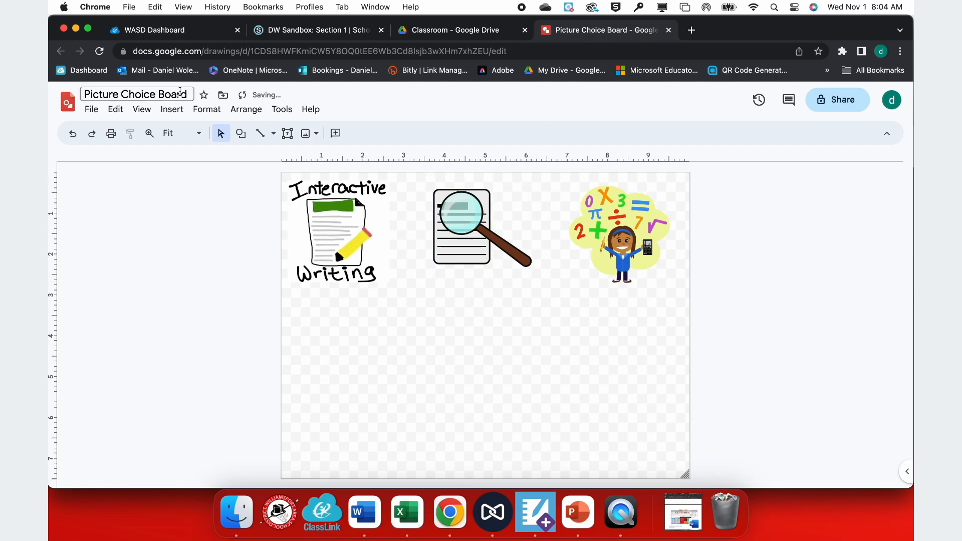
Add a "Writing" text label about 2 inches wide below the Interactive Writing picture, formatted bold, underlined and centred.
left_click(287, 136)
left_click_drag(296, 291, 379, 309)
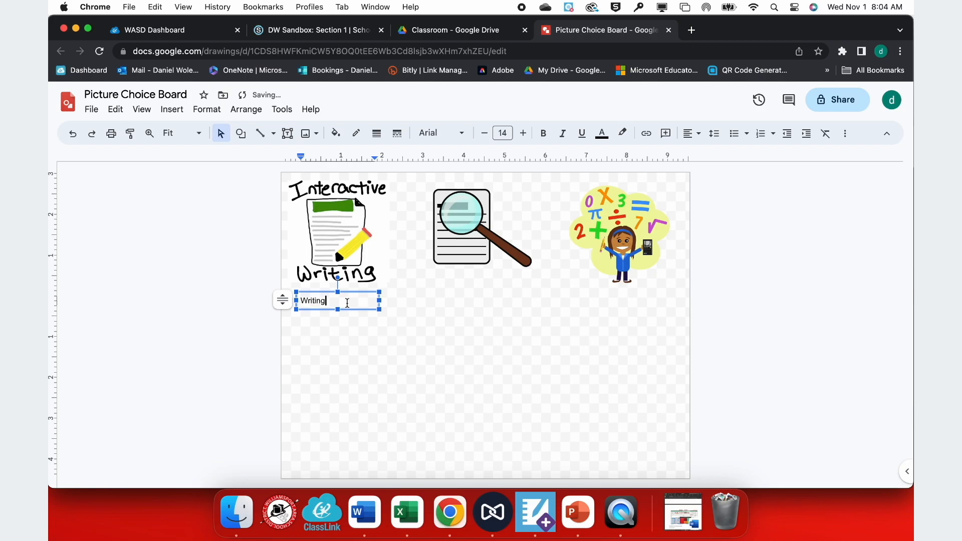
double_click(316, 302)
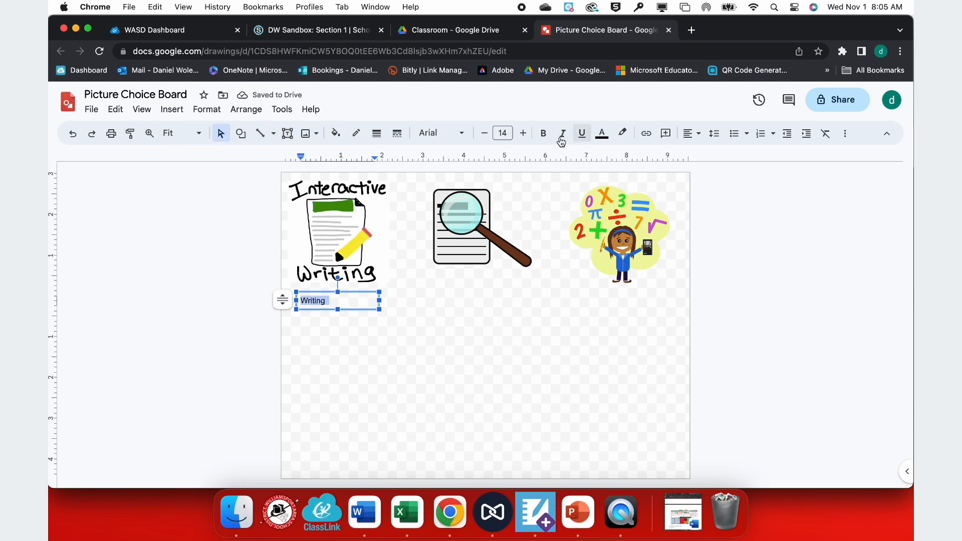
left_click(543, 133)
left_click(581, 133)
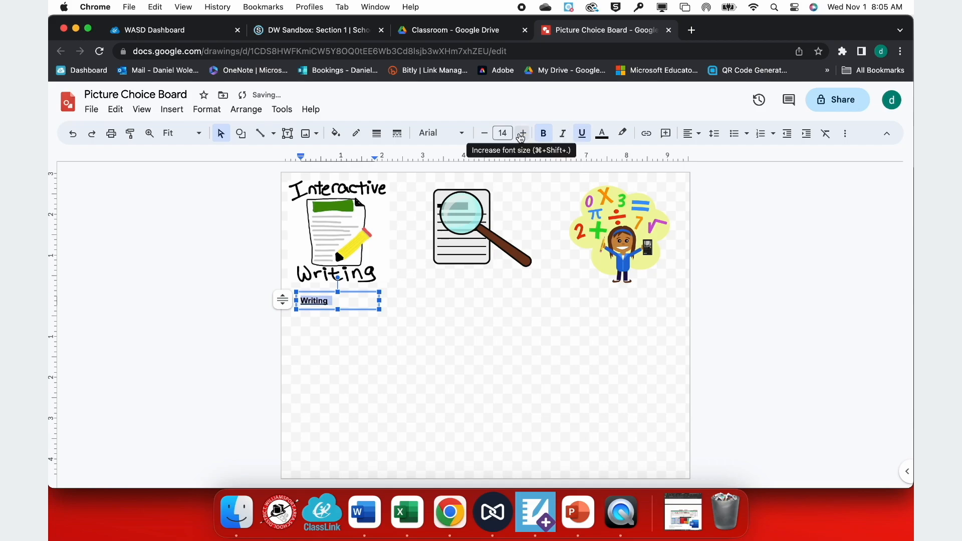
left_click(691, 133)
left_click(708, 157)
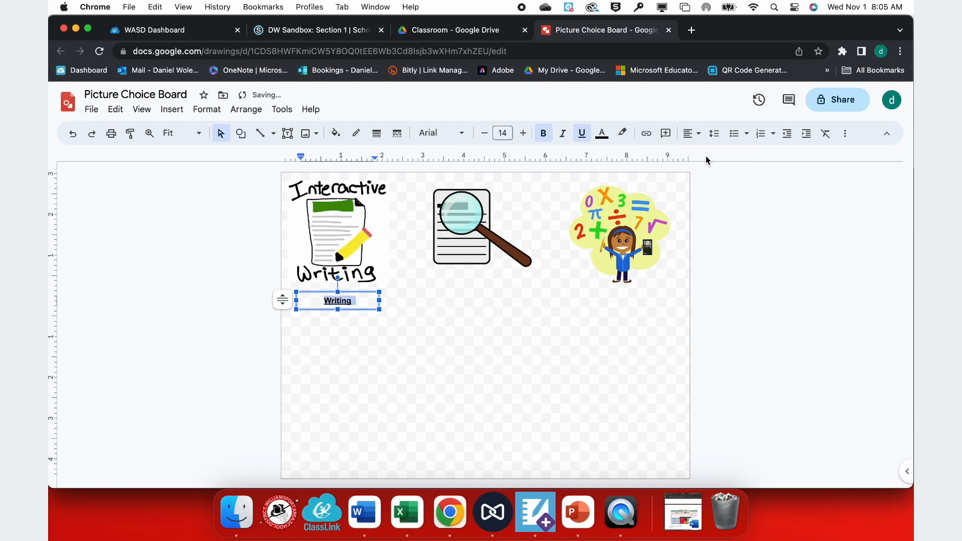
left_click(396, 302)
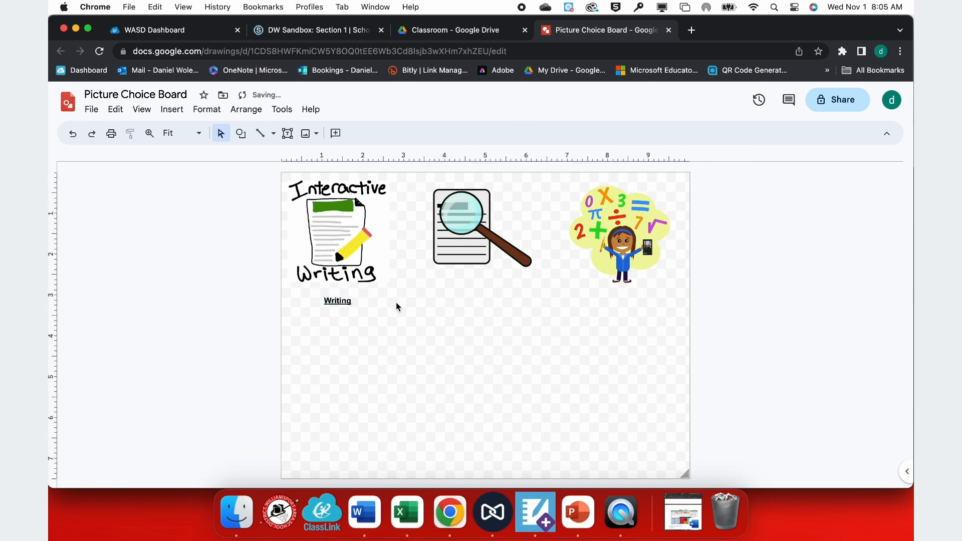
Copy the "Writing" label and place duplicates below the magnifying glass and math pictures.
left_click(335, 302)
key("ctrl+c")
key("ctrl+v")
left_click_drag(406, 193, 660, 299)
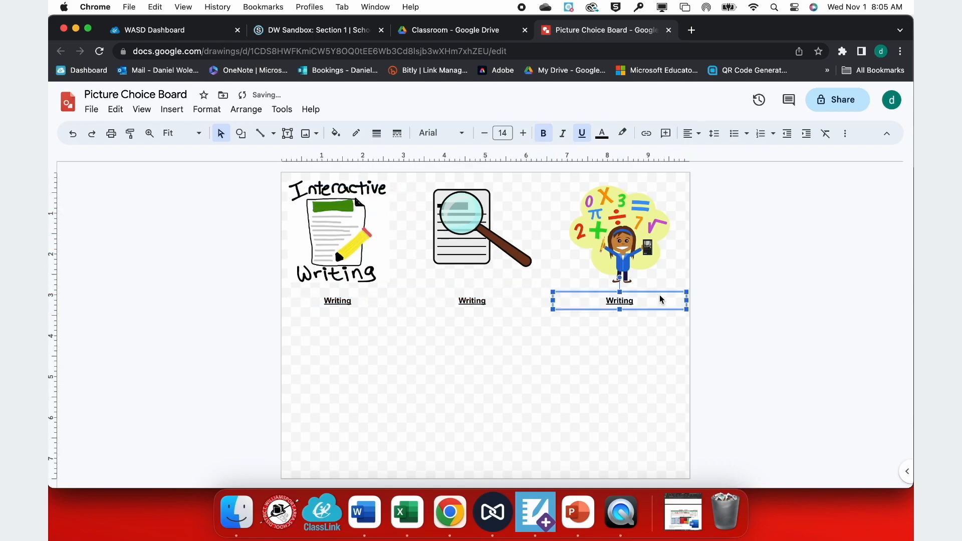
Change the label below the math picture to "Math" and the one below the magnifying glass to "Internet Search".
double_click(626, 300)
type("Math")
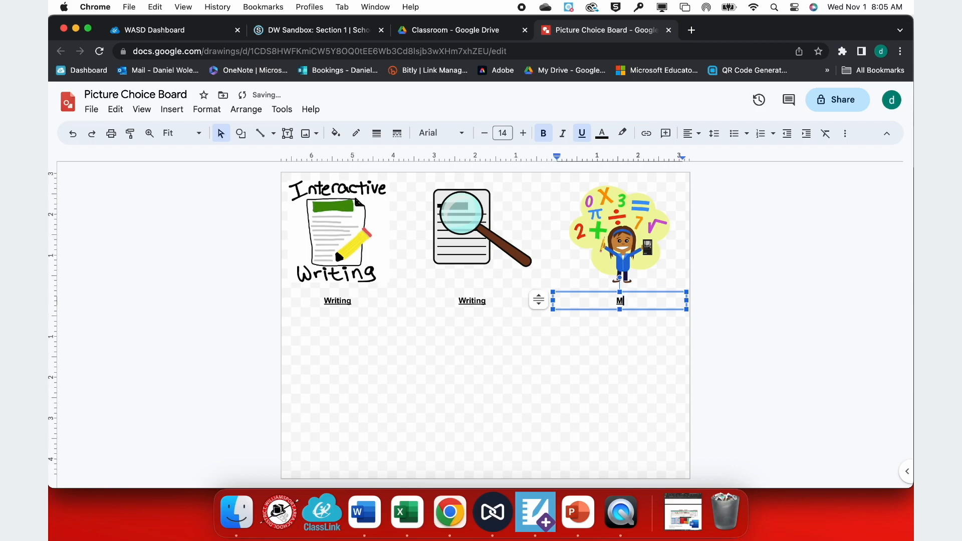
double_click(474, 300)
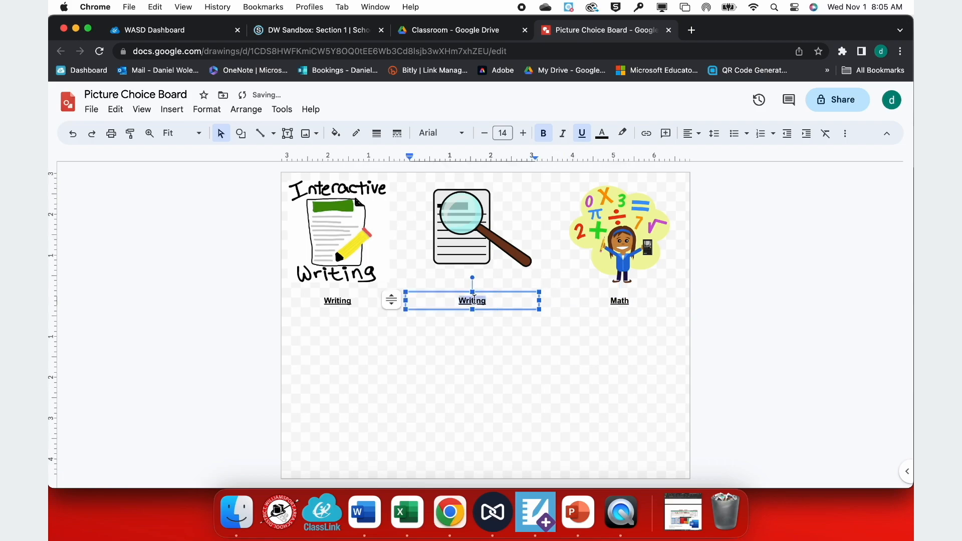
key("BackSpace")
type("Internet Search")
left_click(475, 329)
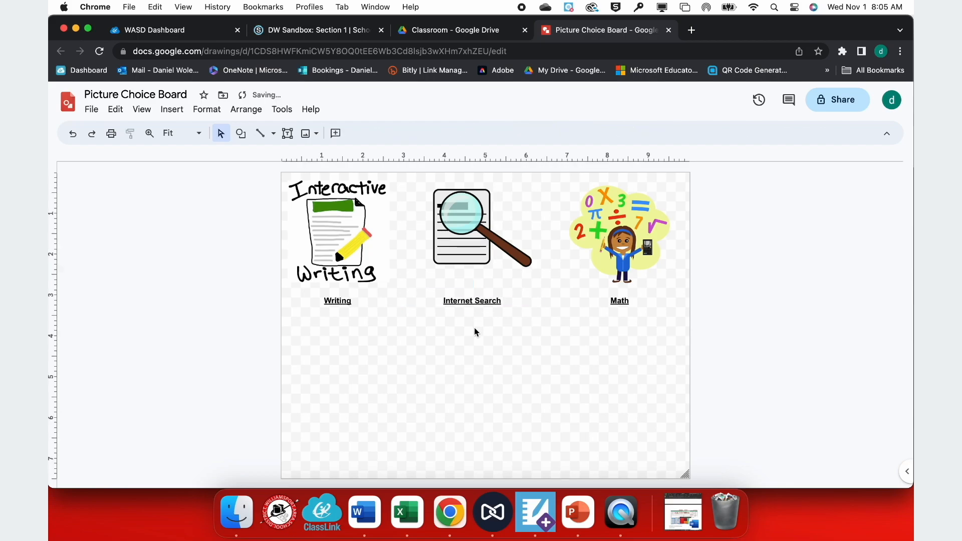
left_click(349, 224)
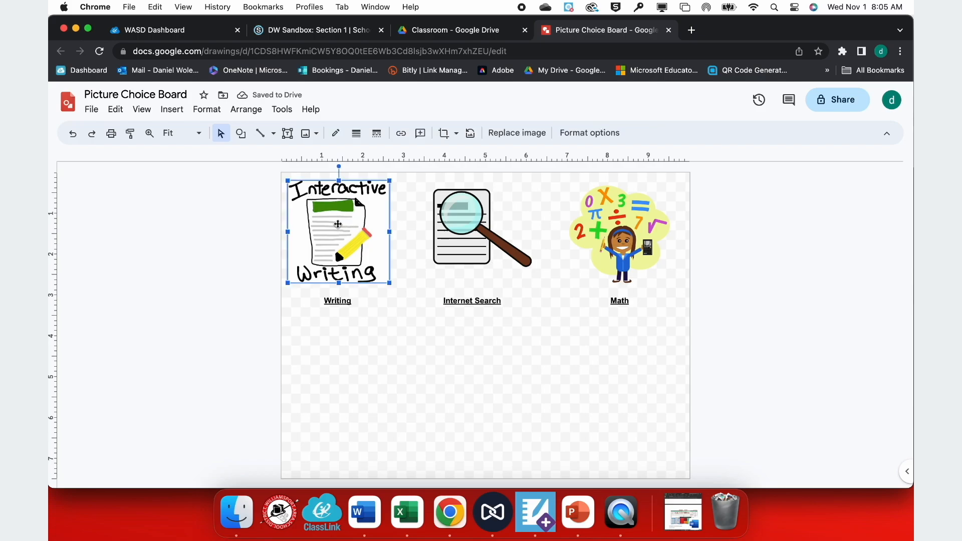
left_click(171, 109)
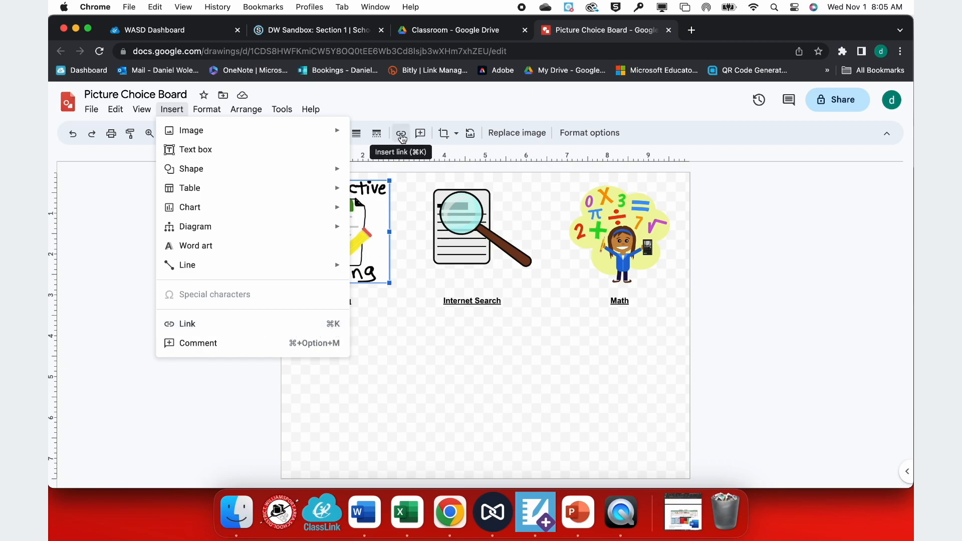
left_click(388, 359)
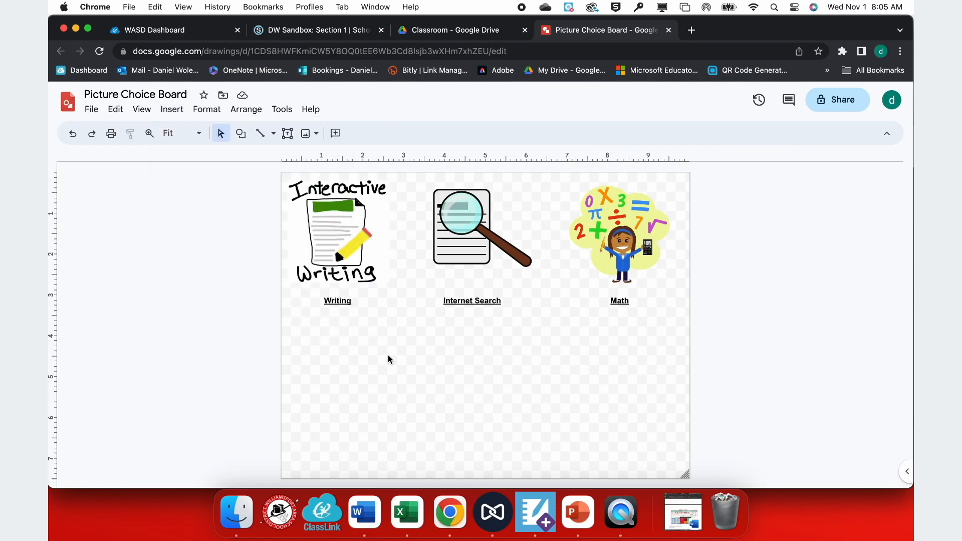
left_click(338, 303)
Switch to the Schoology course, open the Unit 1 Week 3 Vocab Assessment in the Schoology PD folder and copy its web address.
left_click(316, 31)
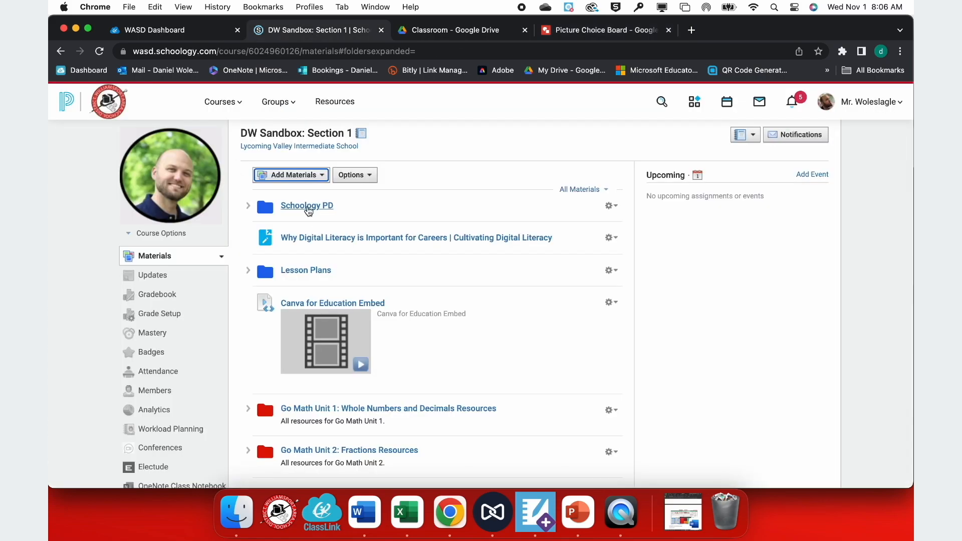
left_click(308, 206)
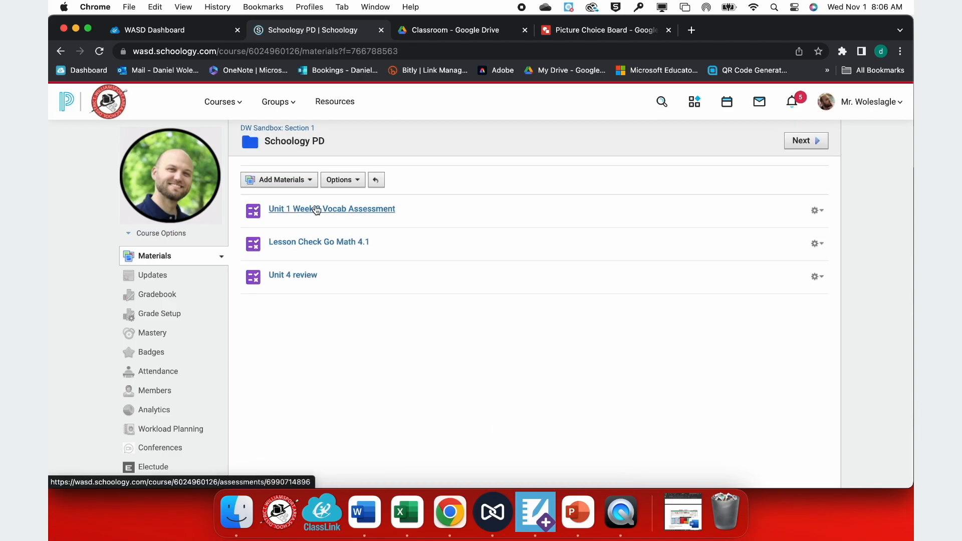
left_click(314, 212)
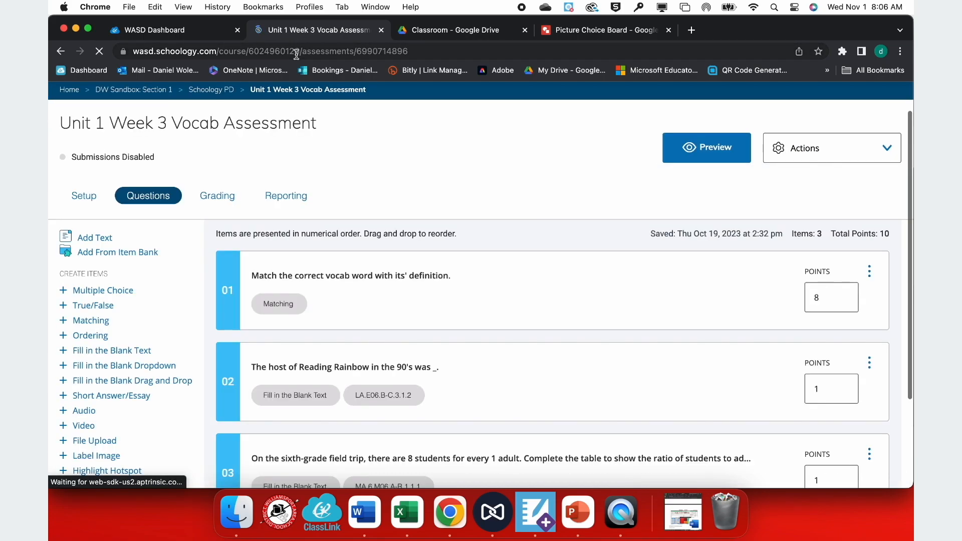
left_click(297, 52)
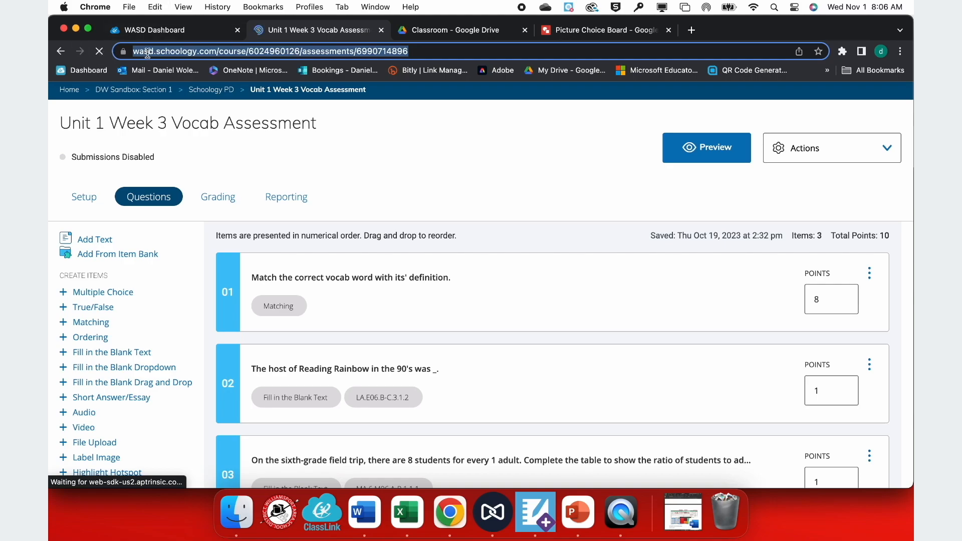
Return to the Picture Choice Board drawing and link the "Writing" label to the copied assessment address.
left_click(436, 31)
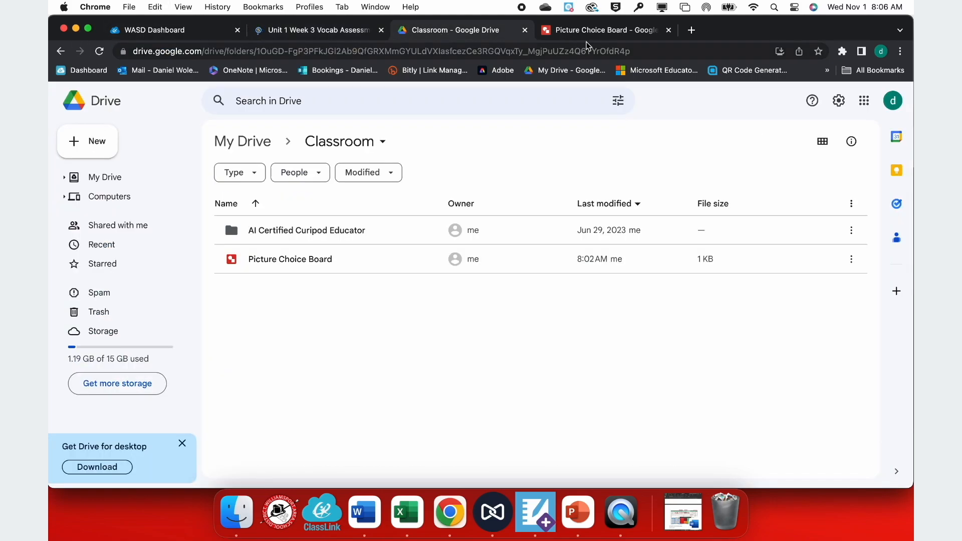
left_click(589, 38)
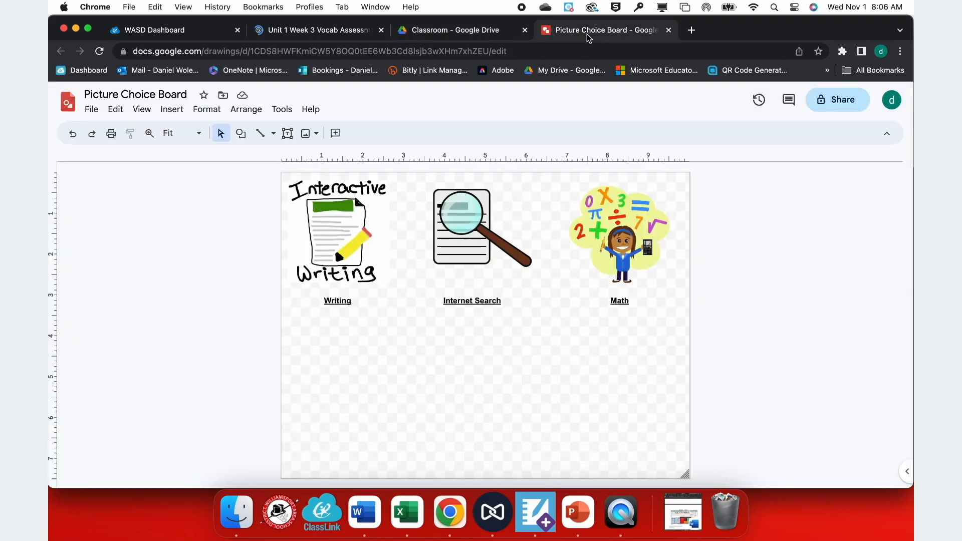
left_click(341, 301)
double_click(341, 301)
key("super+k")
key("super+v")
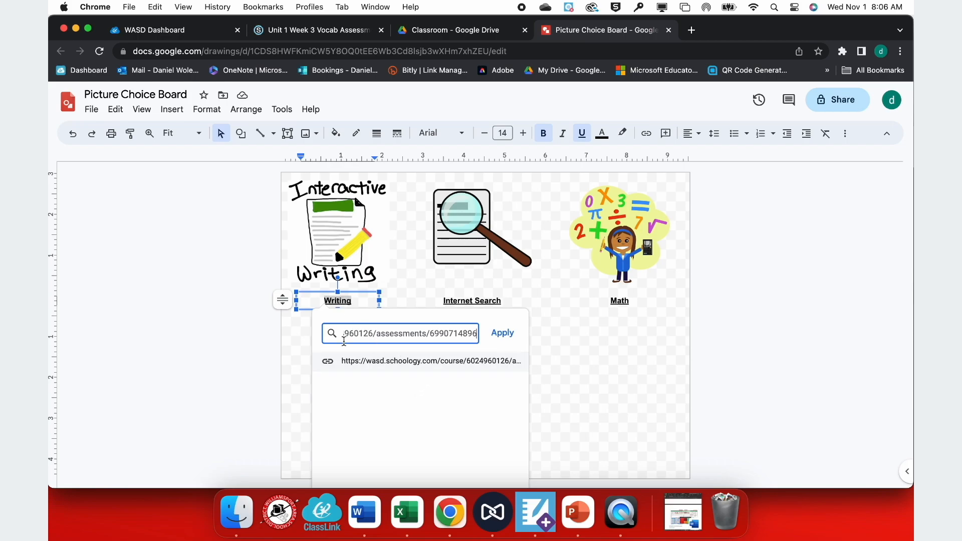
left_click(503, 333)
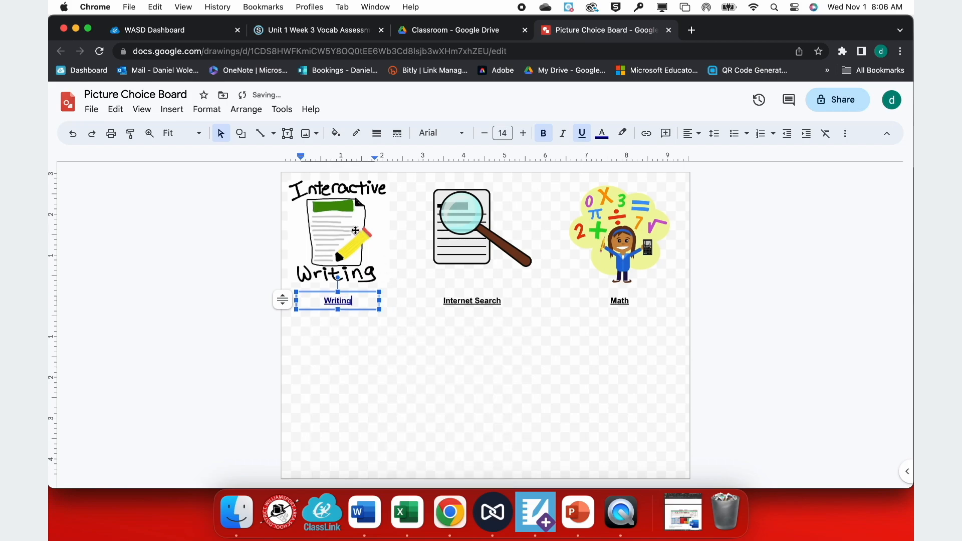
Link the Interactive Writing picture to the same copied assessment address.
left_click(355, 231)
key("super+k")
key("super+v")
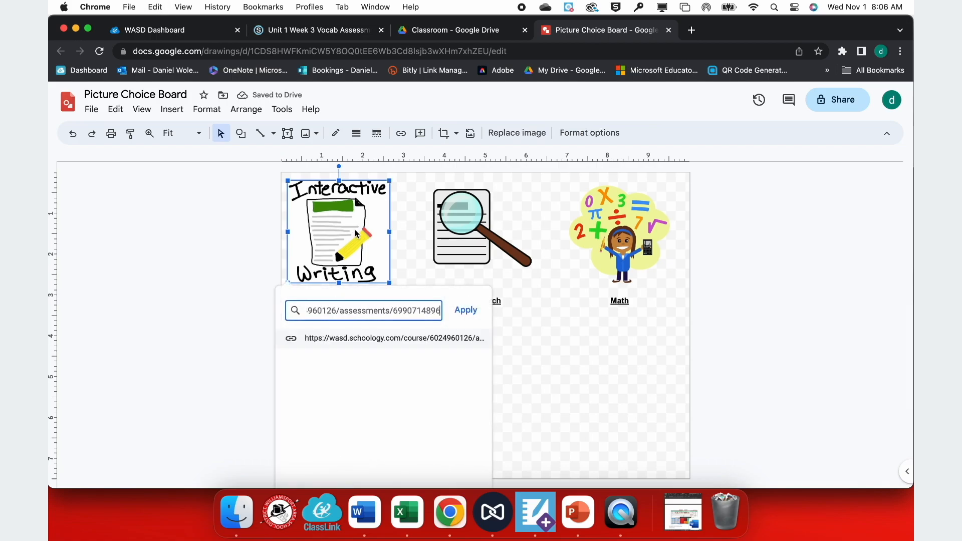
left_click(466, 309)
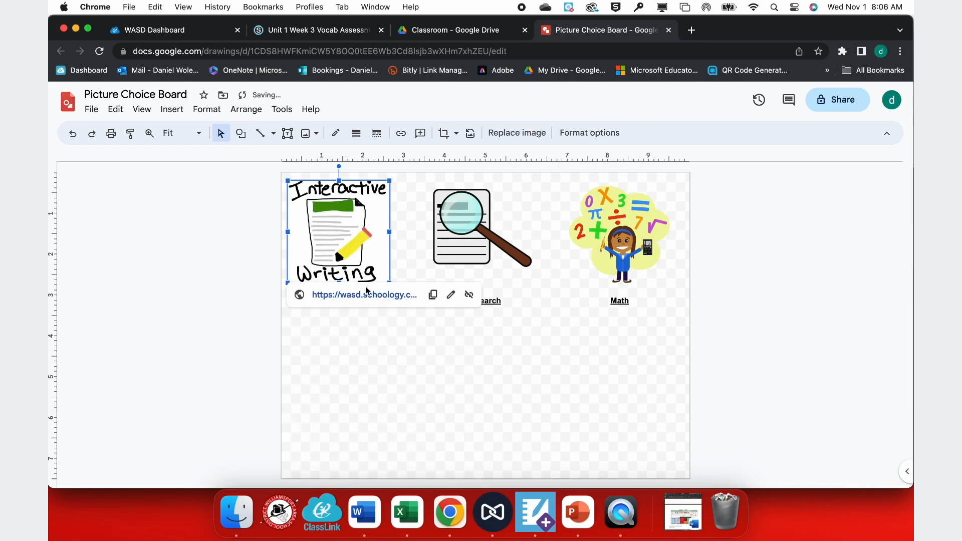
left_click(381, 348)
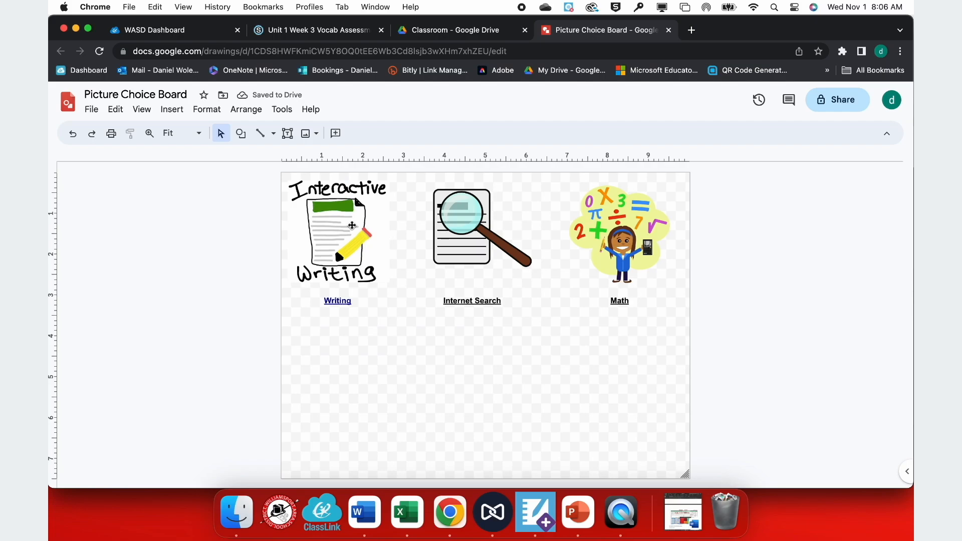
Switch to the Schoology course, open Unit 1 Vocabulary Cards in the Go Math Unit 1 folder and copy its web address.
left_click(331, 30)
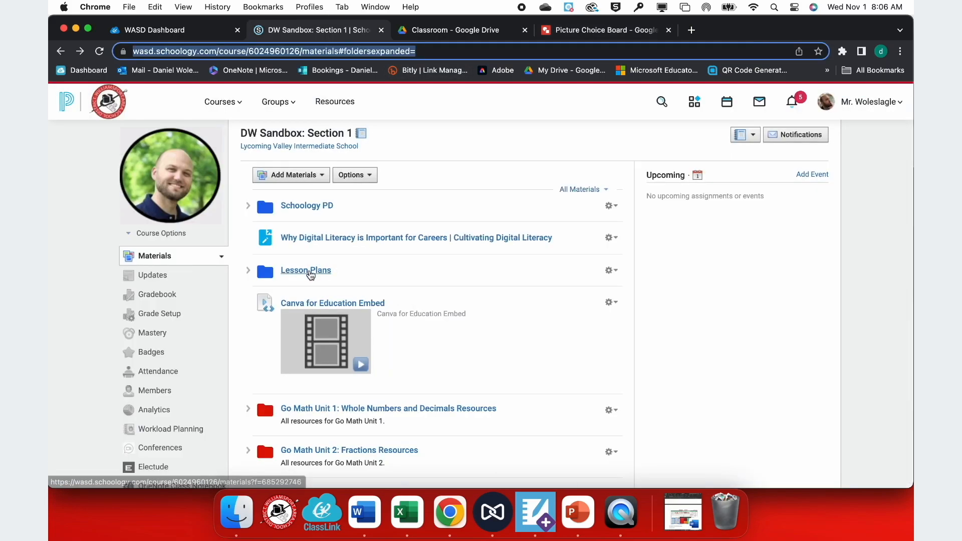
left_click(389, 416)
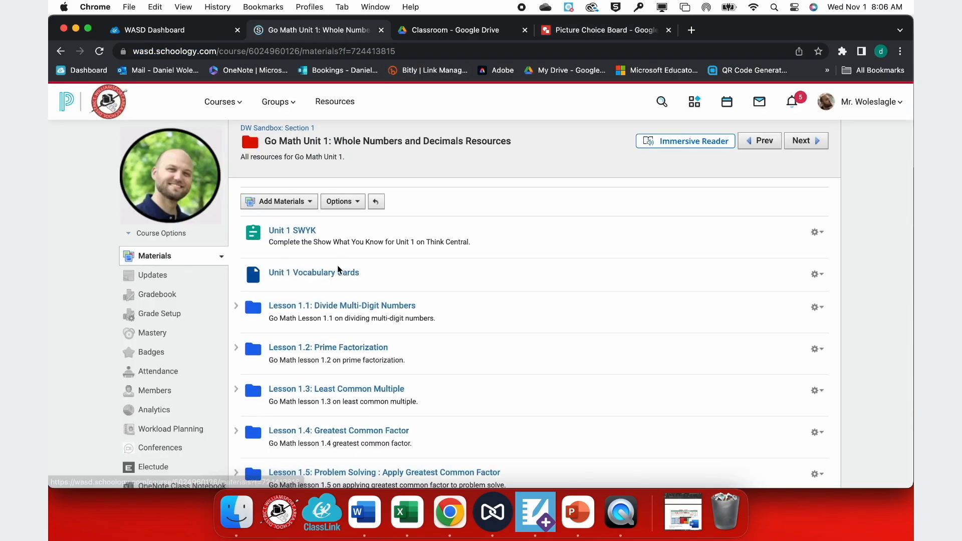
left_click(330, 277)
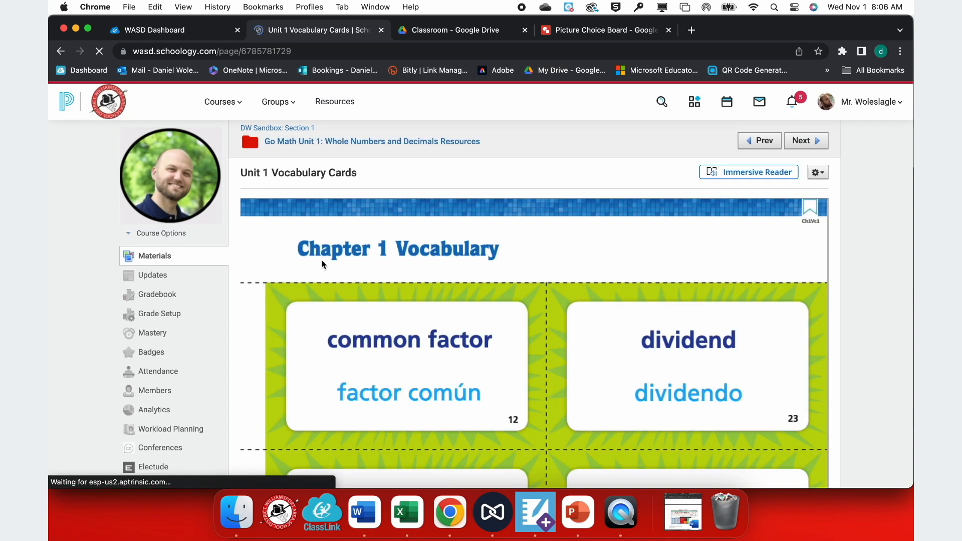
left_click(384, 52)
key("super+c")
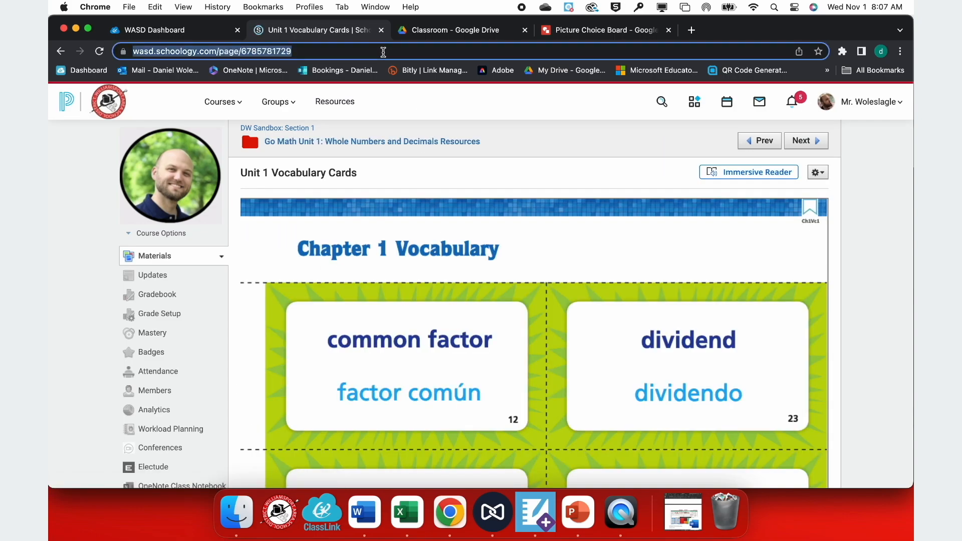
Return to the Picture Choice Board drawing and link the "Math" label to the copied vocabulary cards address.
left_click(605, 31)
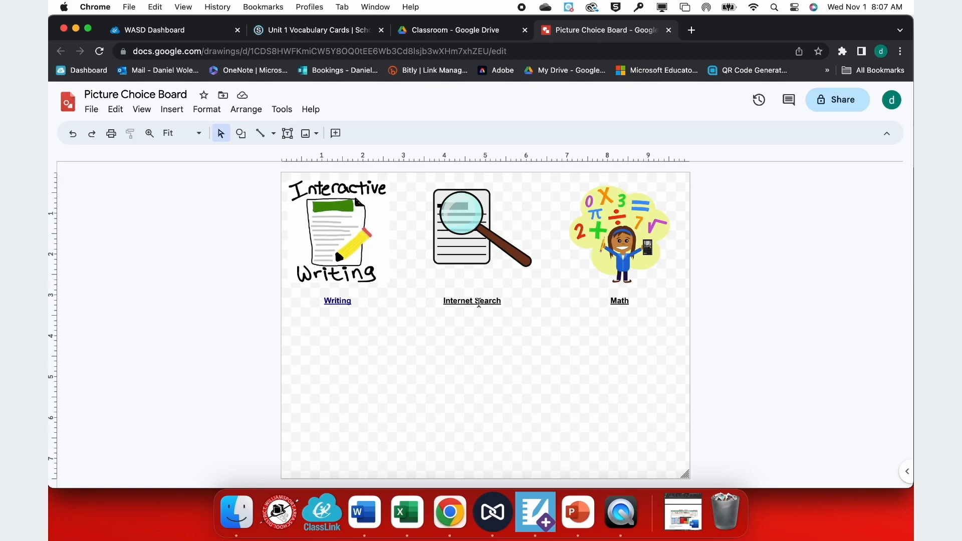
left_click(614, 297)
double_click(616, 299)
key("super+k")
key("super+v")
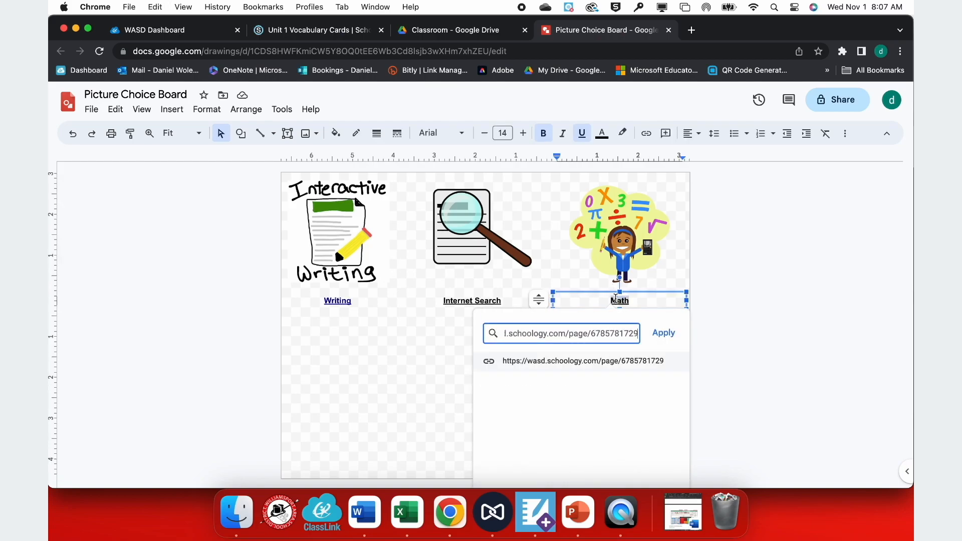
left_click(657, 333)
Link the math picture to the same copied vocabulary cards address.
left_click(626, 226)
key("super+k")
key("super+v")
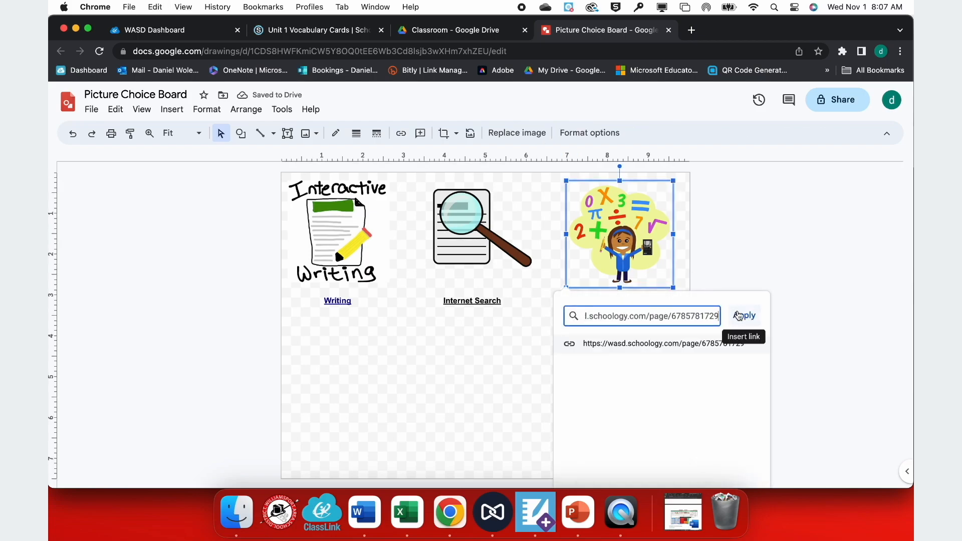
left_click(744, 316)
left_click(638, 348)
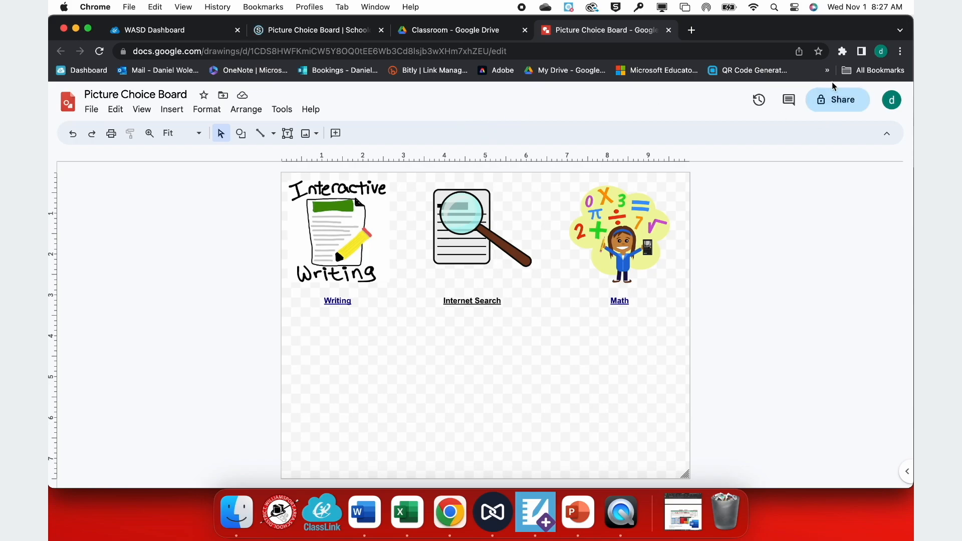
Share the Picture Choice Board drawing with general access set to "Anyone with the link".
left_click(832, 102)
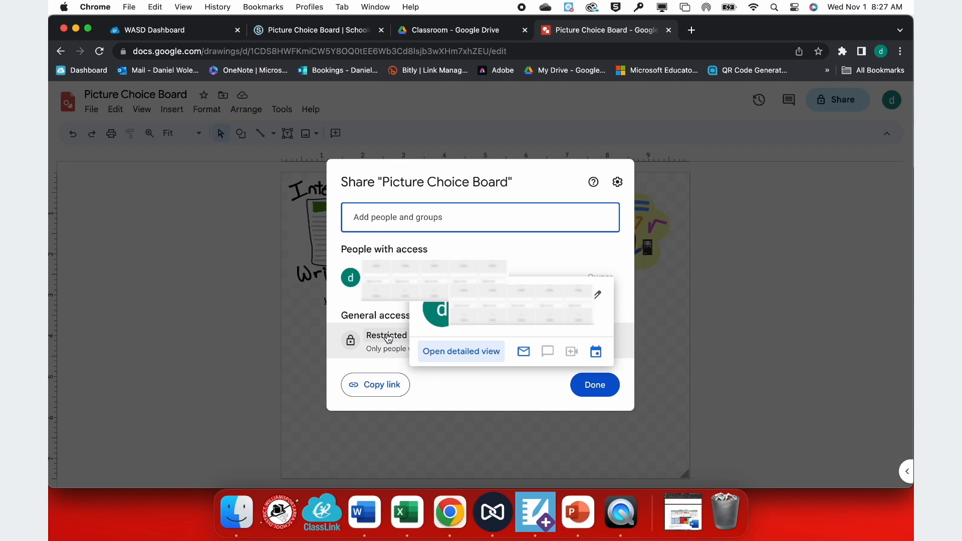
left_click(393, 336)
left_click(404, 389)
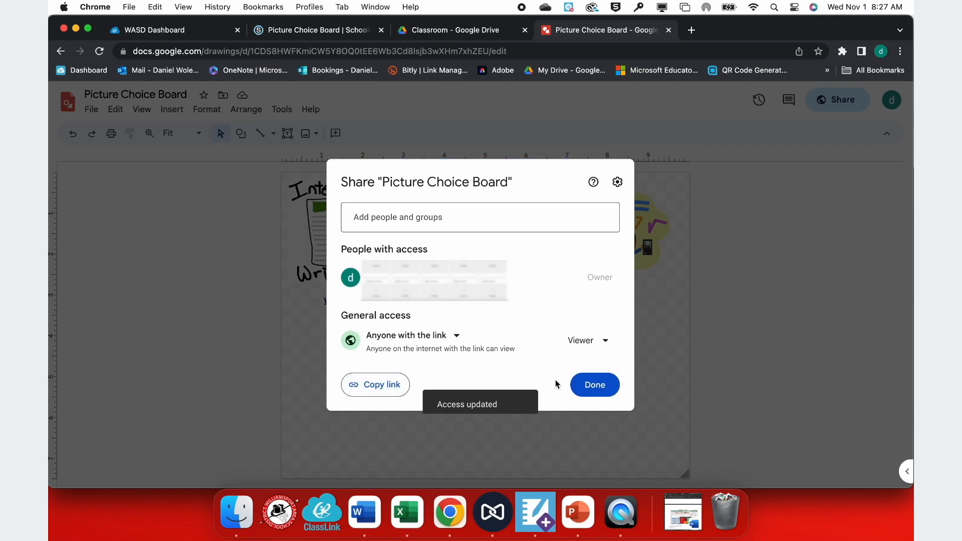
left_click(581, 384)
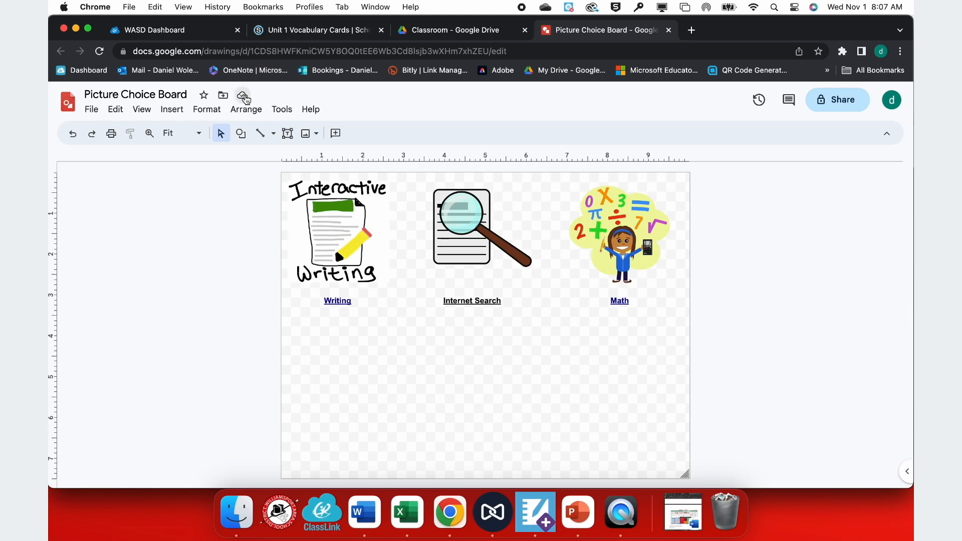
Switch to the Schoology tab, go back to the DW Sandbox course materials and start adding a new page.
left_click(335, 30)
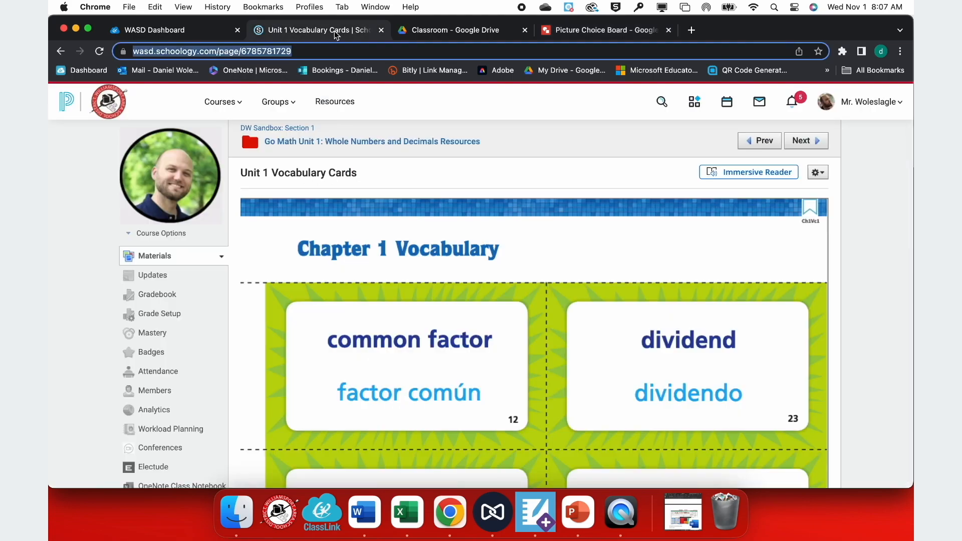
left_click(256, 128)
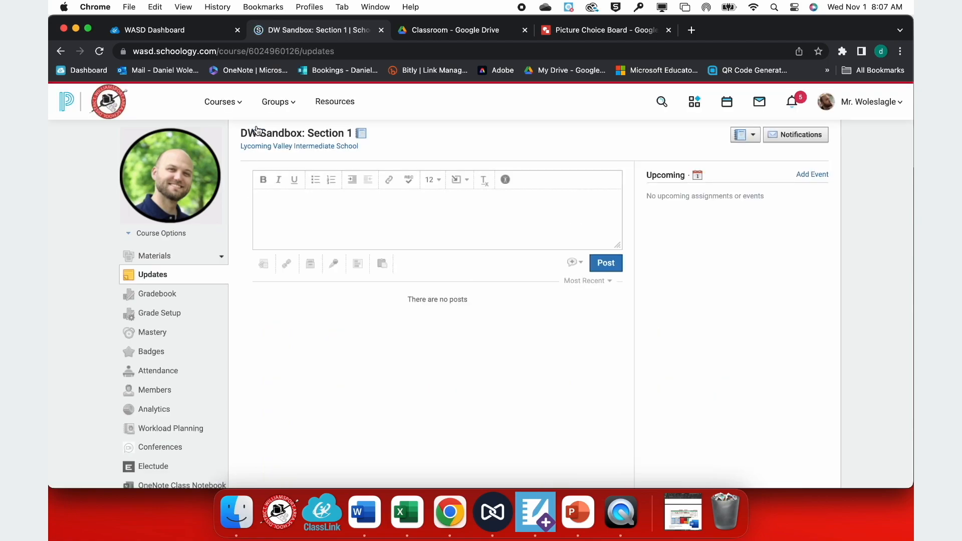
left_click(166, 257)
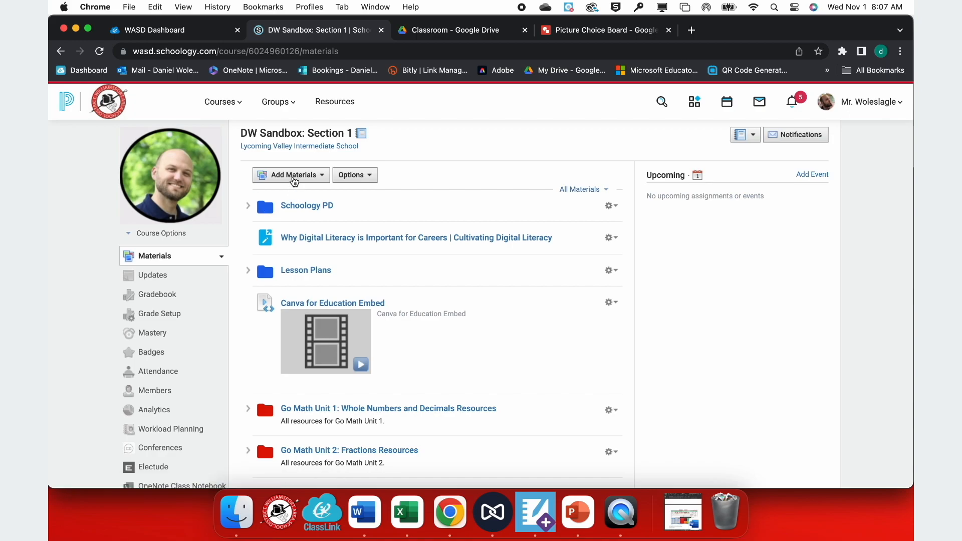
left_click(294, 178)
left_click(313, 289)
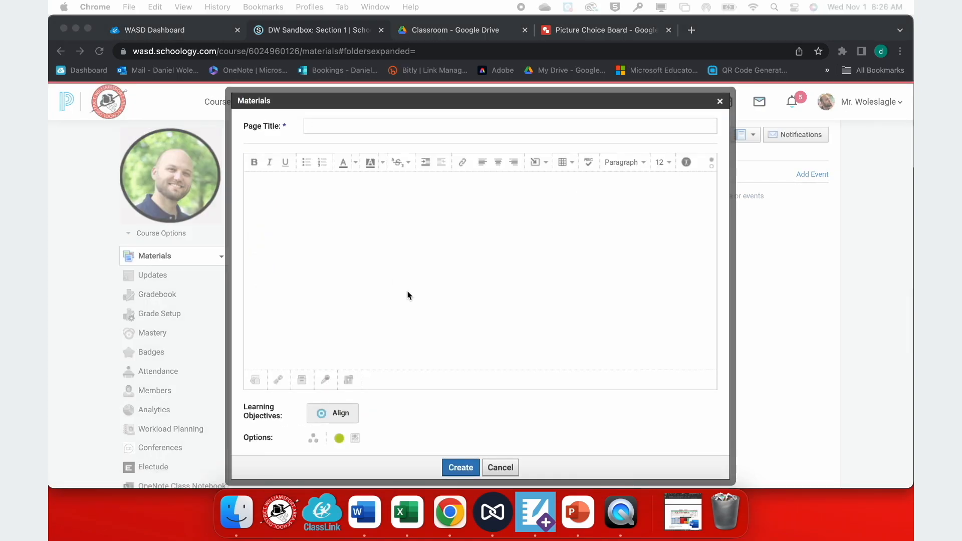
Import the Picture Choice Board drawing into the page as an embed through the Google Drive Resource App.
left_click(303, 383)
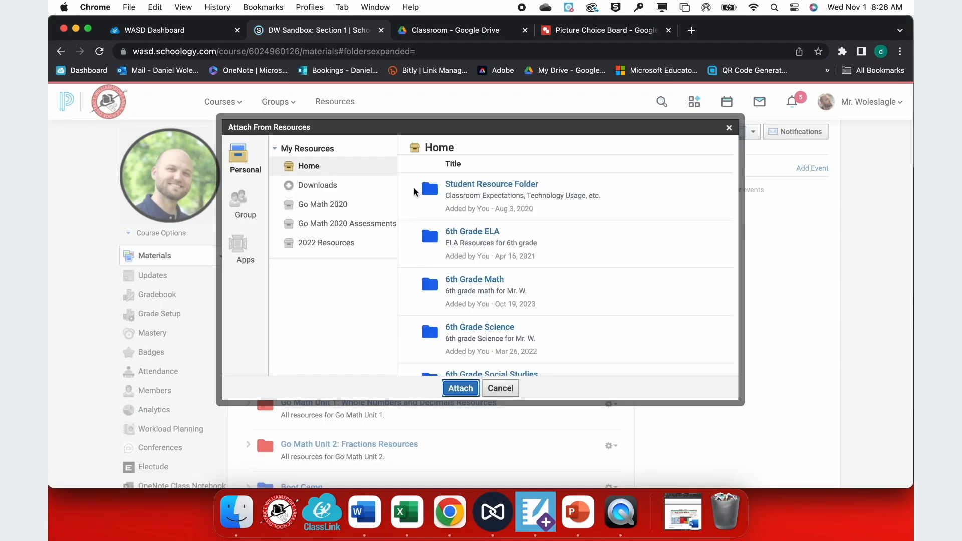
left_click(239, 255)
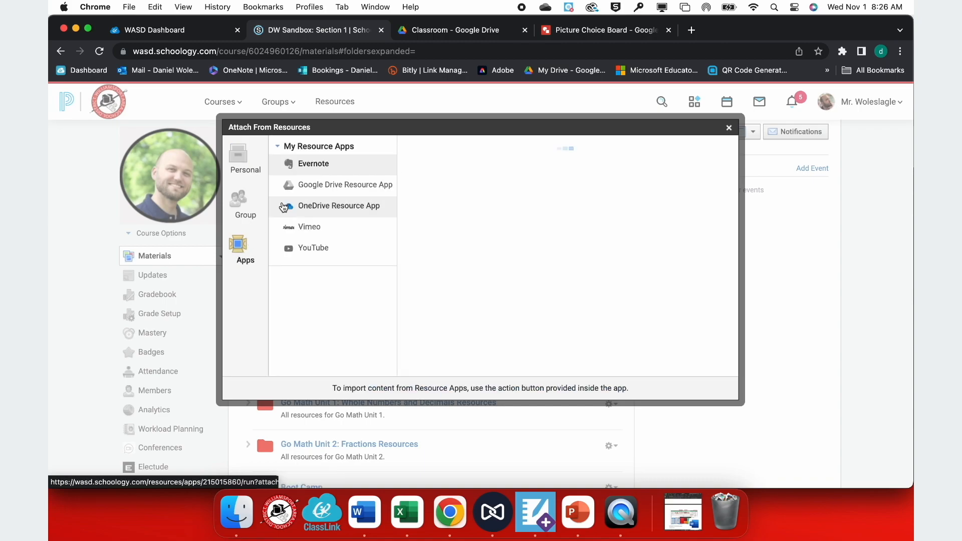
left_click(341, 190)
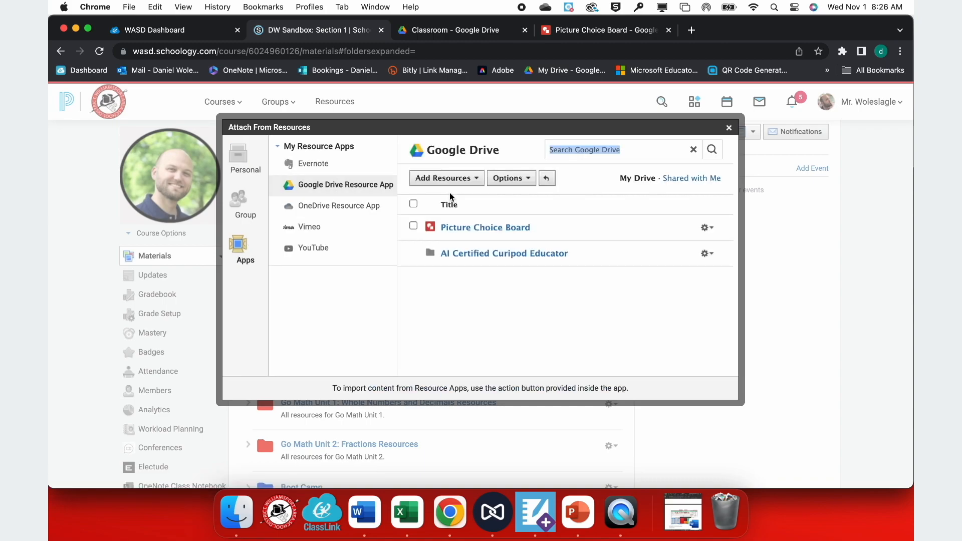
left_click(413, 225)
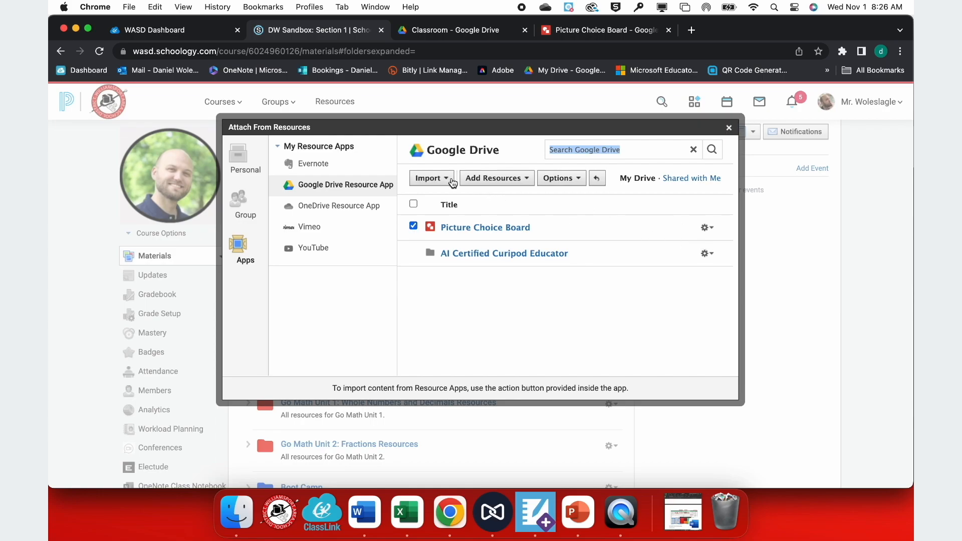
left_click(453, 181)
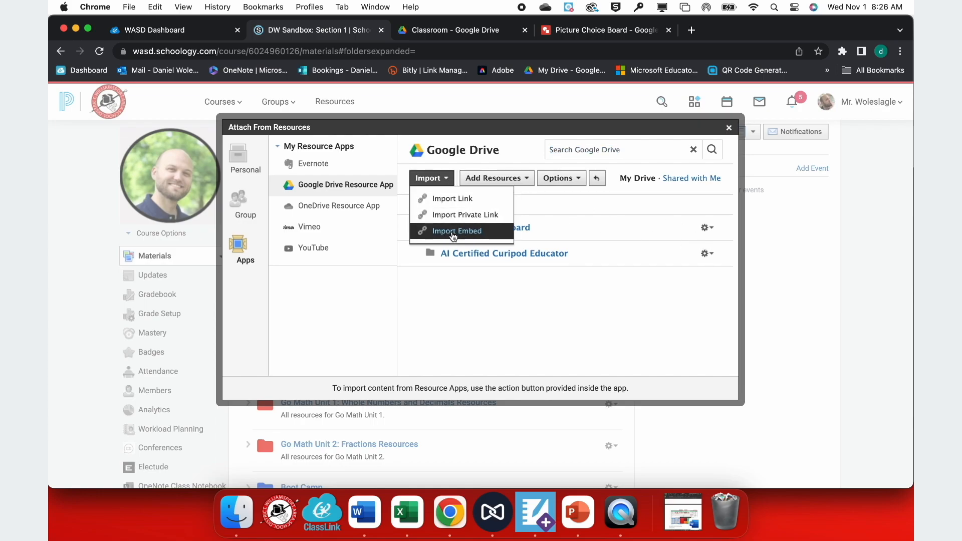
left_click(452, 235)
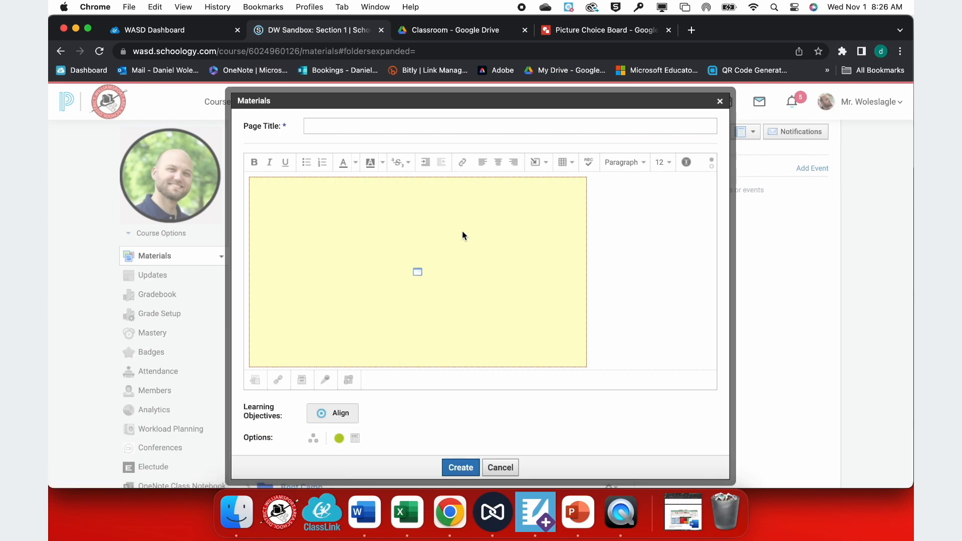
Set the embedded drawing's width to 1120 with constrained proportions.
left_click(507, 241)
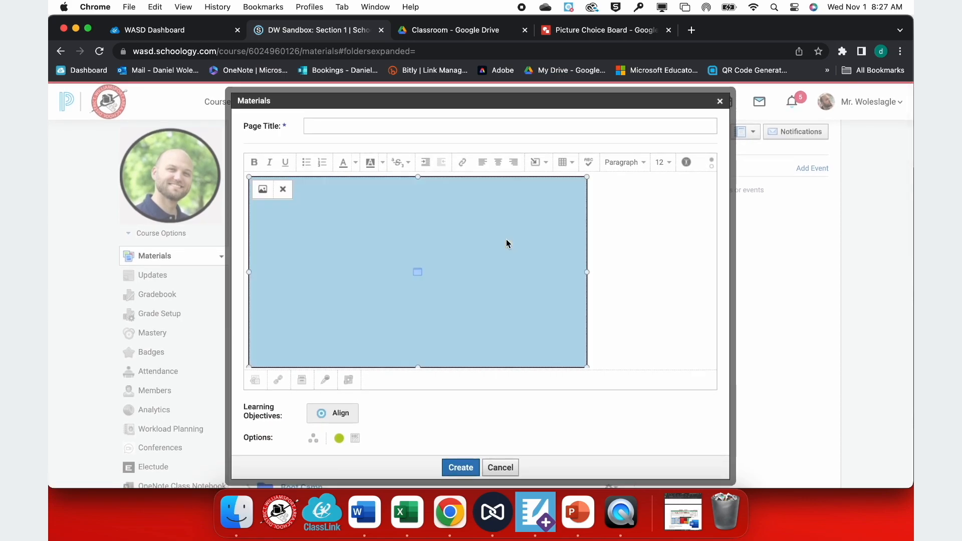
left_click(263, 190)
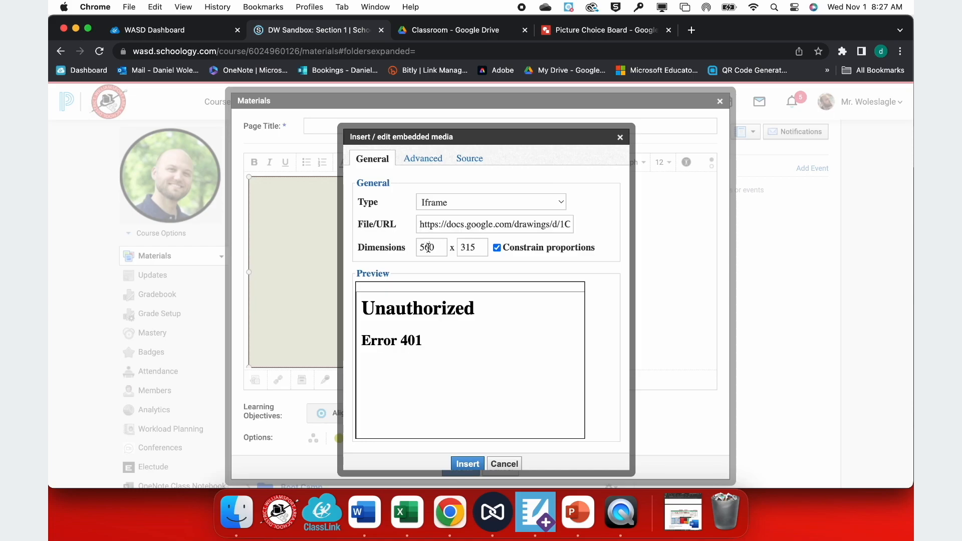
double_click(428, 248)
type("1120")
key("Tab")
left_click(471, 464)
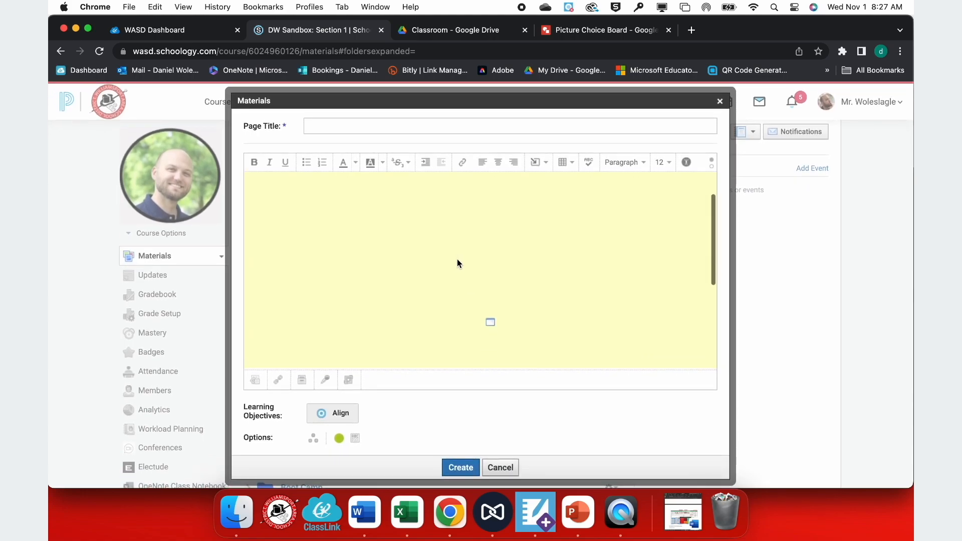
Title the page "Picture Choice Board" and create it.
left_click(403, 122)
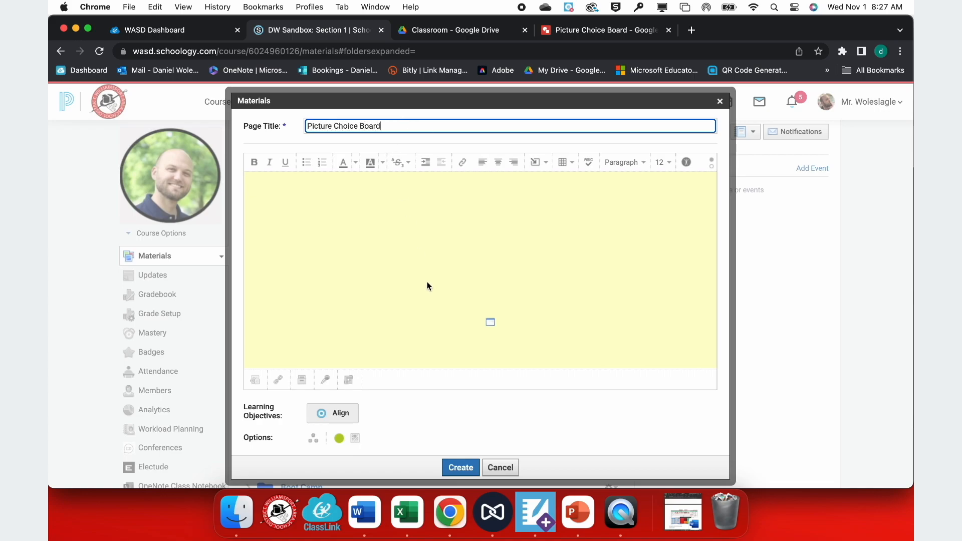
left_click(465, 468)
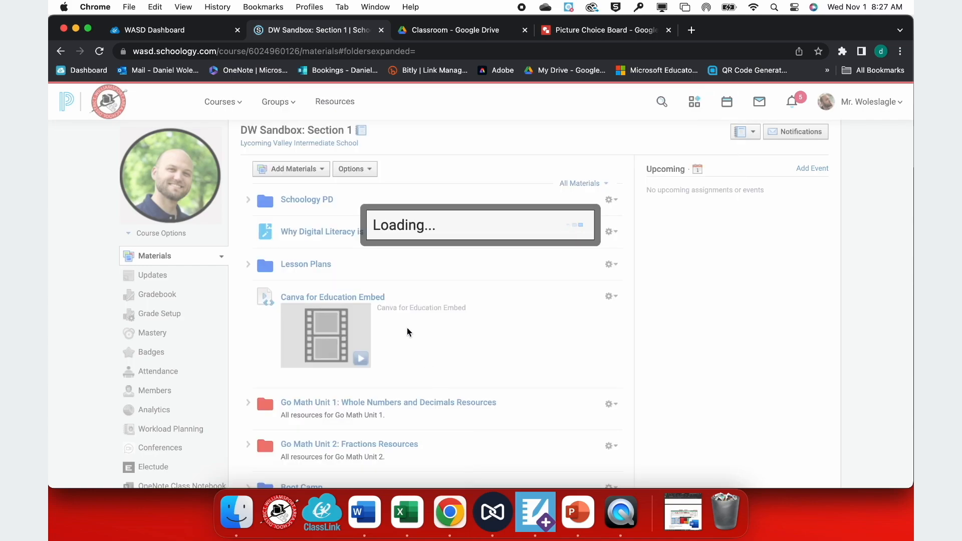
Open the Picture Choice Board page from the course materials and test the link on the Interactive Writing picture.
scroll(407, 328, "down", 15)
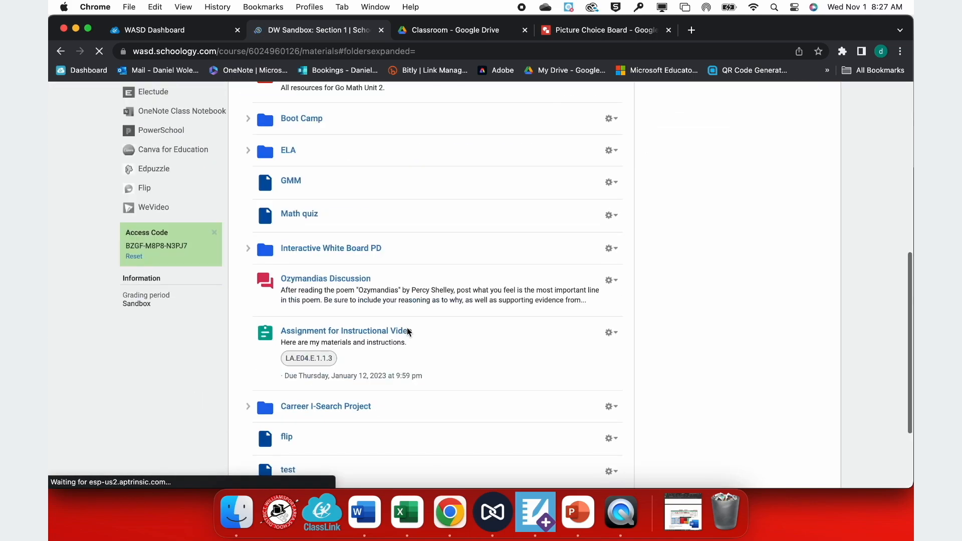
left_click(340, 387)
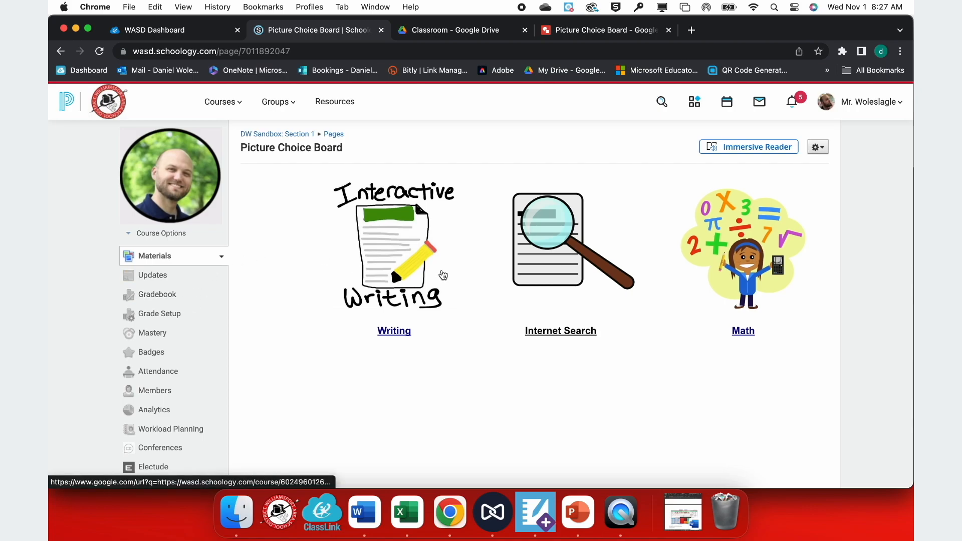
left_click(392, 261)
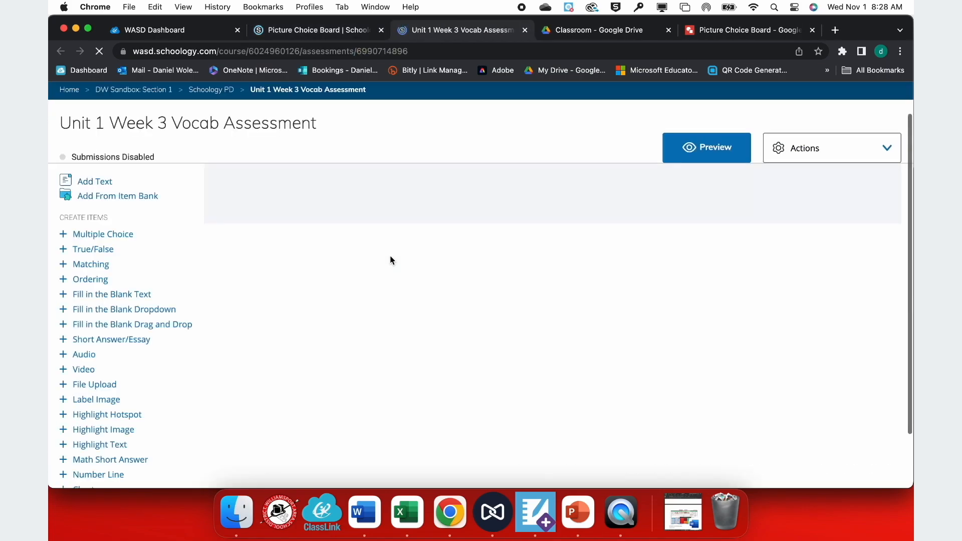
Return to the DW Sandbox course materials, open the GMM page and copy its web address.
left_click(293, 30)
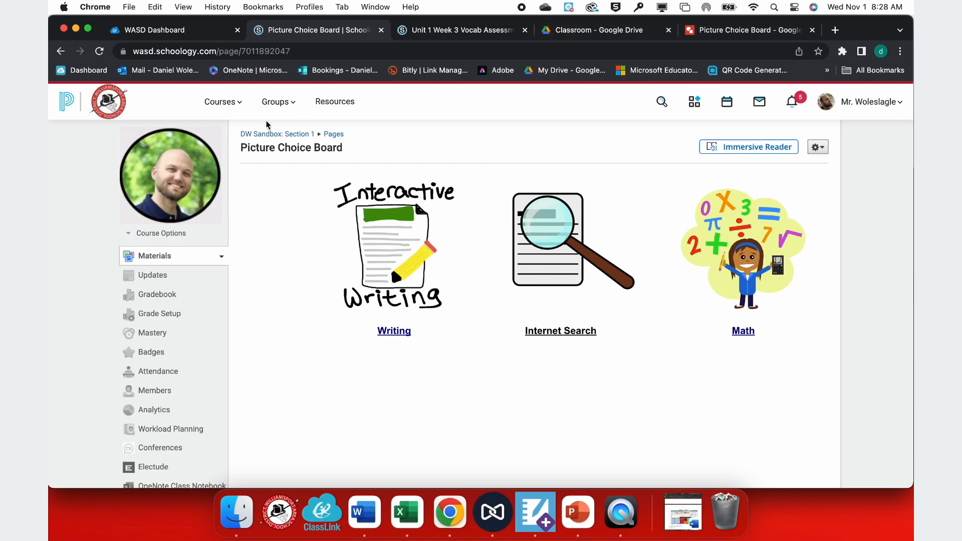
left_click(256, 132)
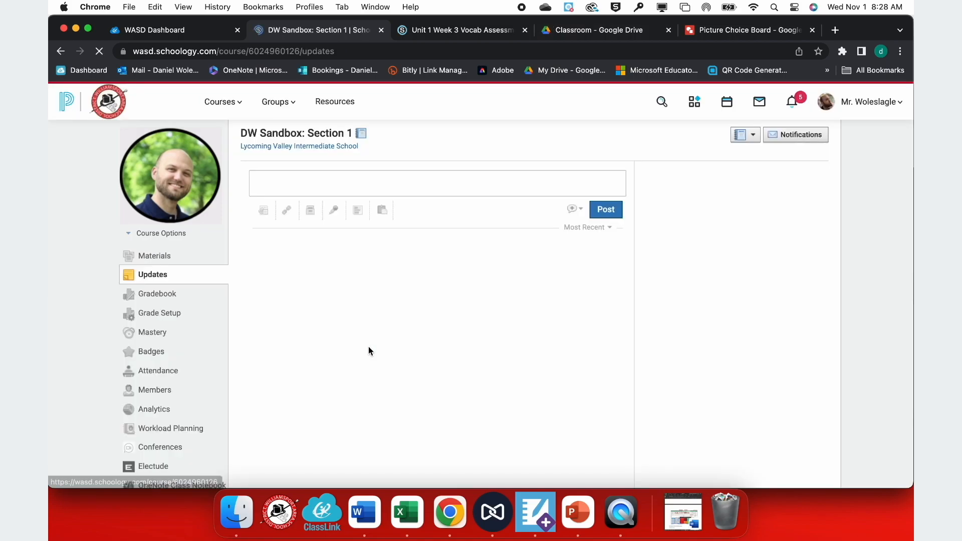
left_click(161, 257)
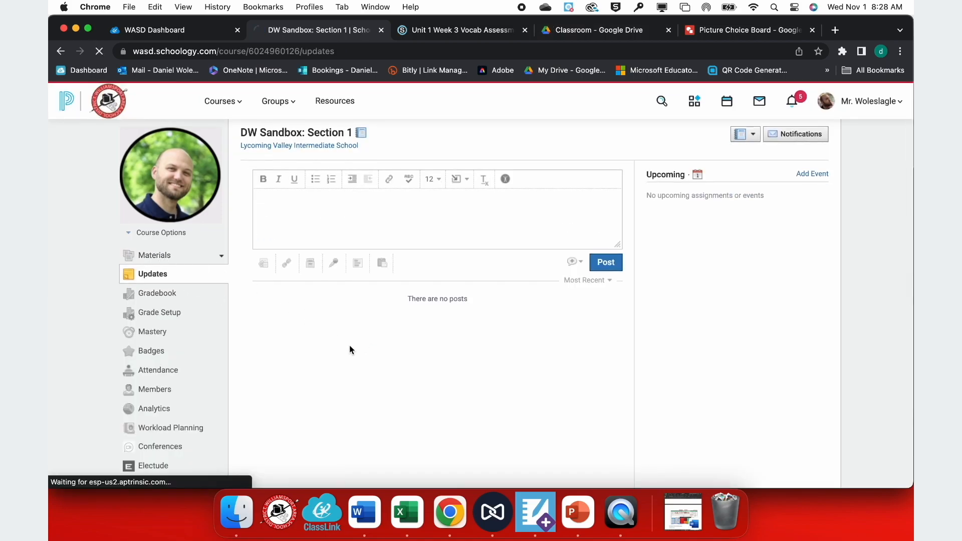
scroll(389, 368, "down", 3)
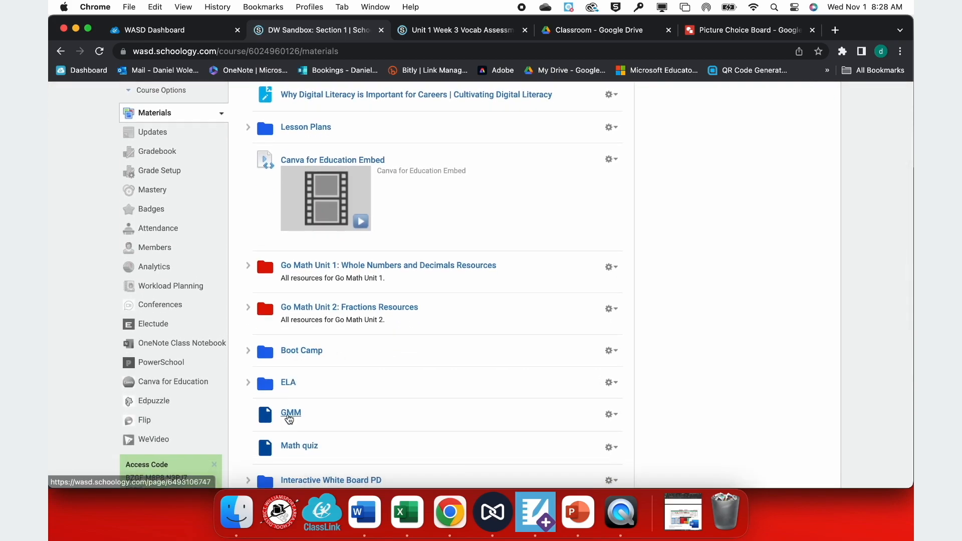
left_click(289, 417)
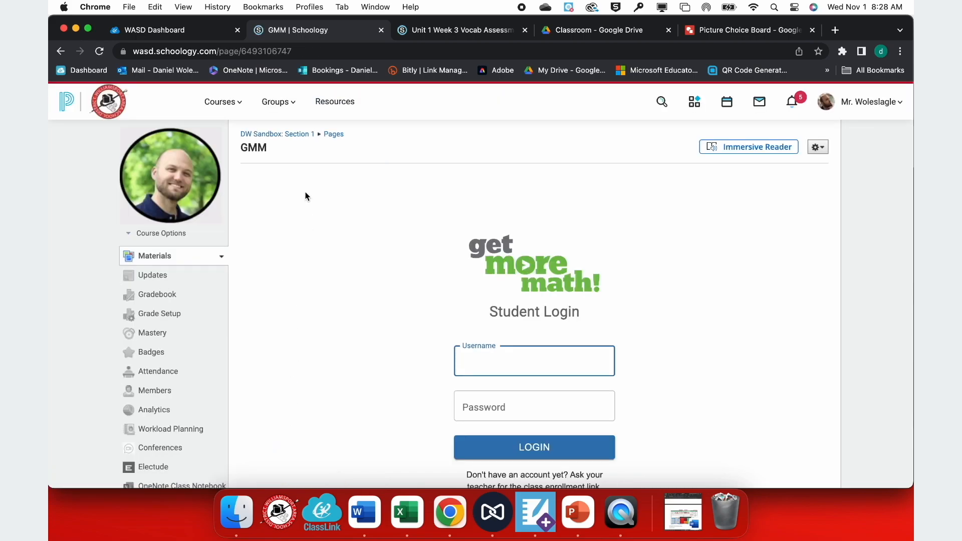
left_click(279, 51)
key("super+c")
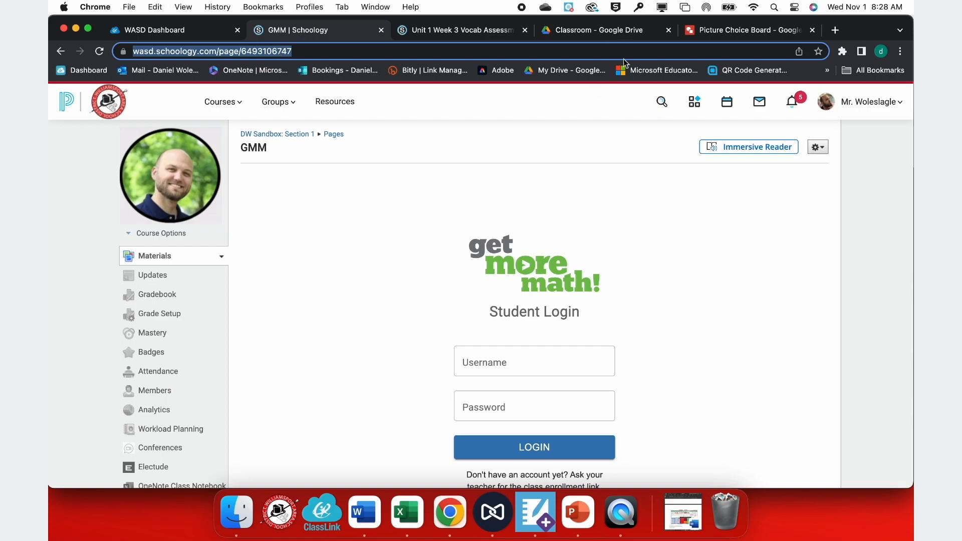
left_click(698, 30)
left_click(459, 234)
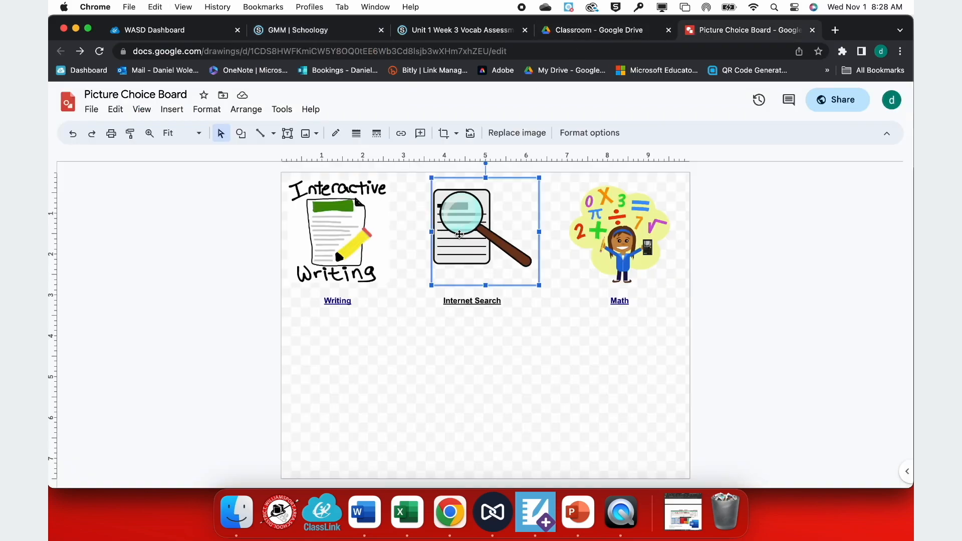
key("super+k")
key("super+v")
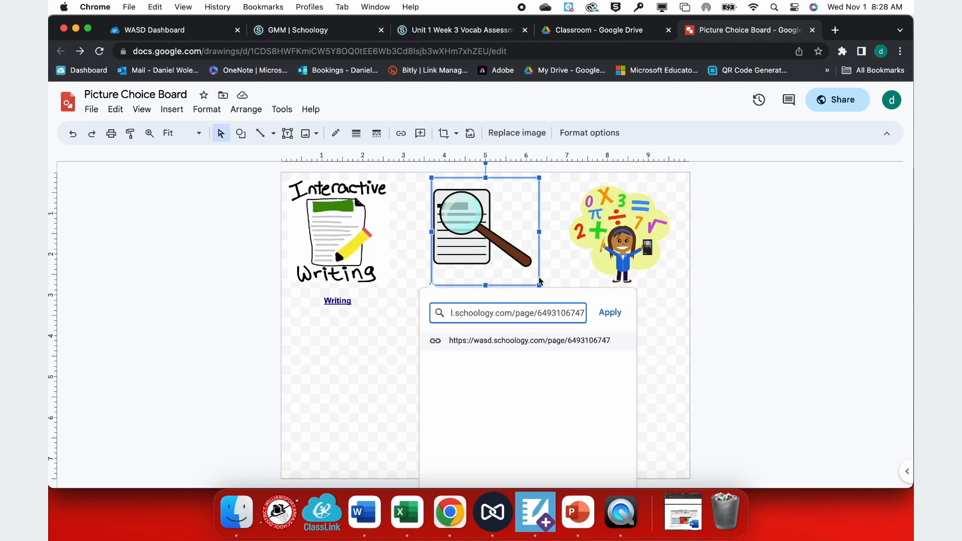
left_click(608, 313)
left_click(471, 336)
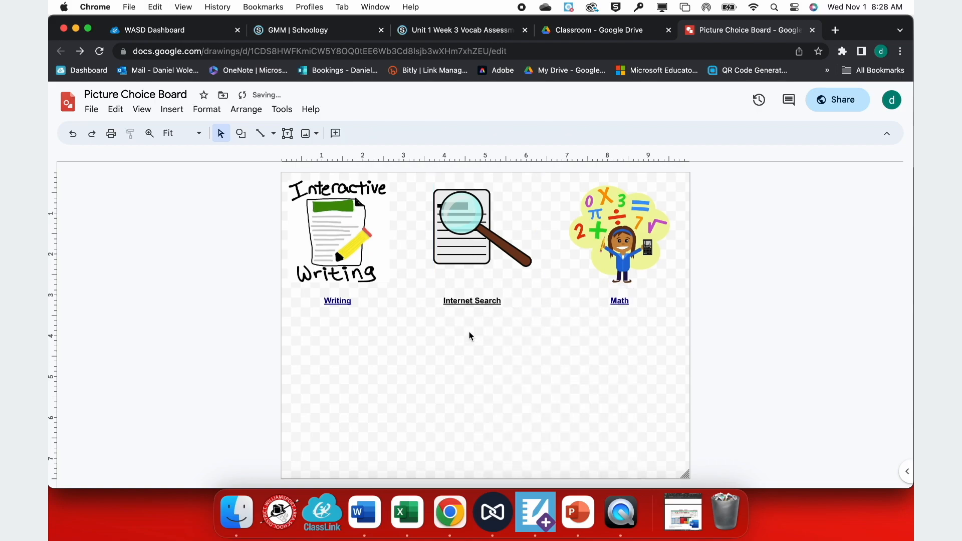
Link the "Internet Search" label text below the magnifying-glass picture to the same GMM page address.
triple_click(464, 300)
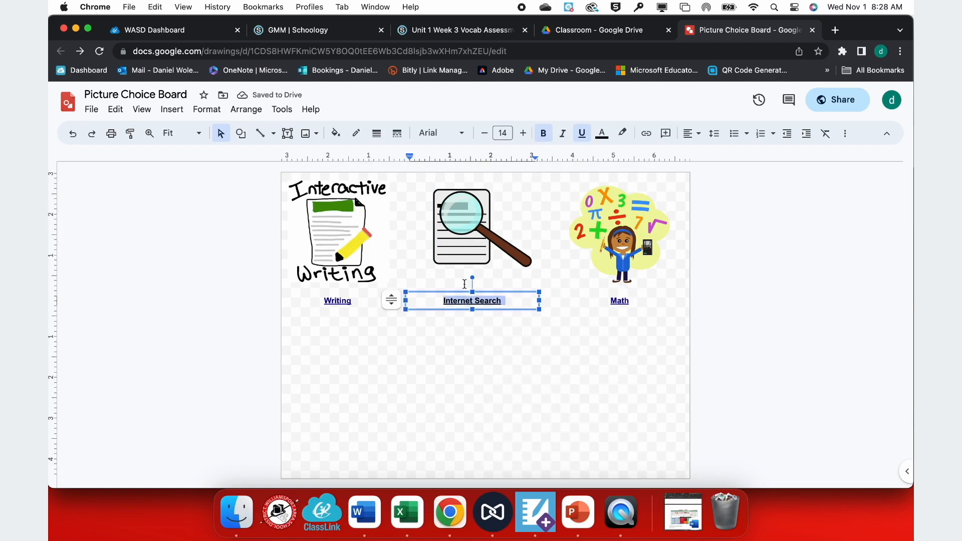
left_click(178, 115)
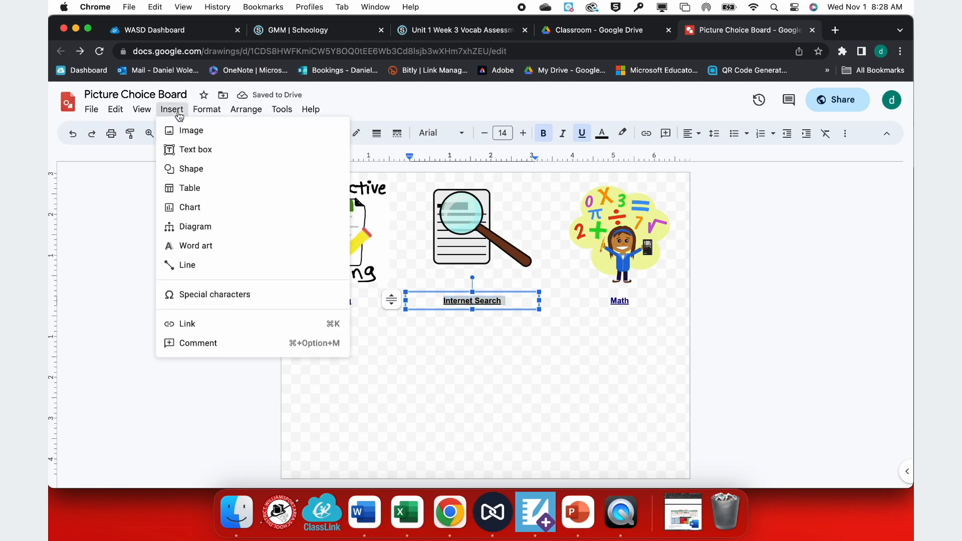
left_click(182, 330)
left_click(621, 331)
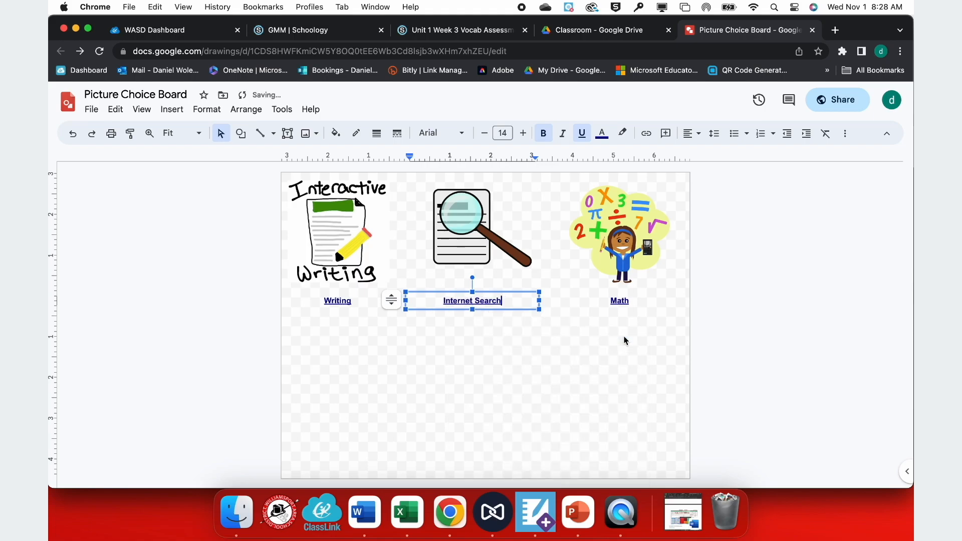
left_click(534, 354)
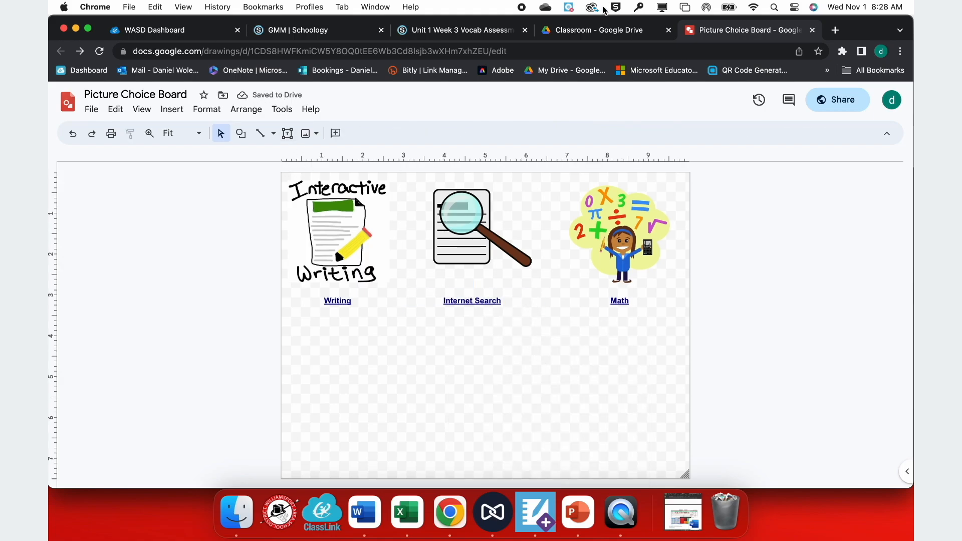
Return to Schoology, open the Picture Choice Board page from the DW Sandbox materials and check the Internet Search label's link.
left_click(310, 30)
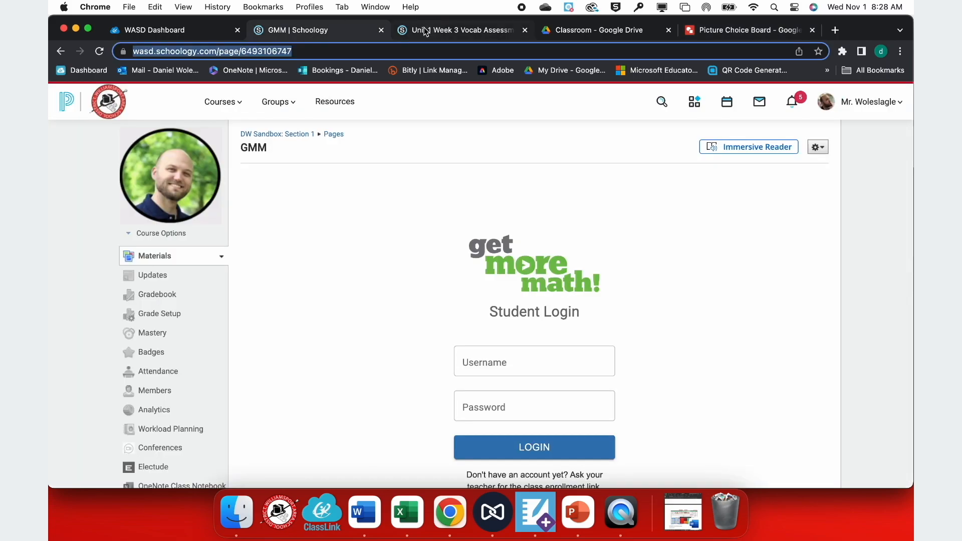
left_click(278, 134)
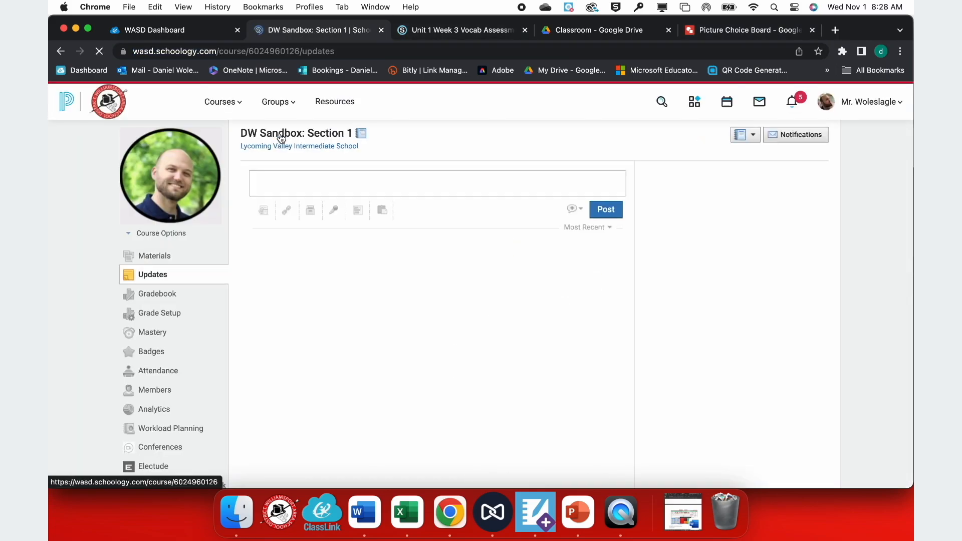
left_click(194, 255)
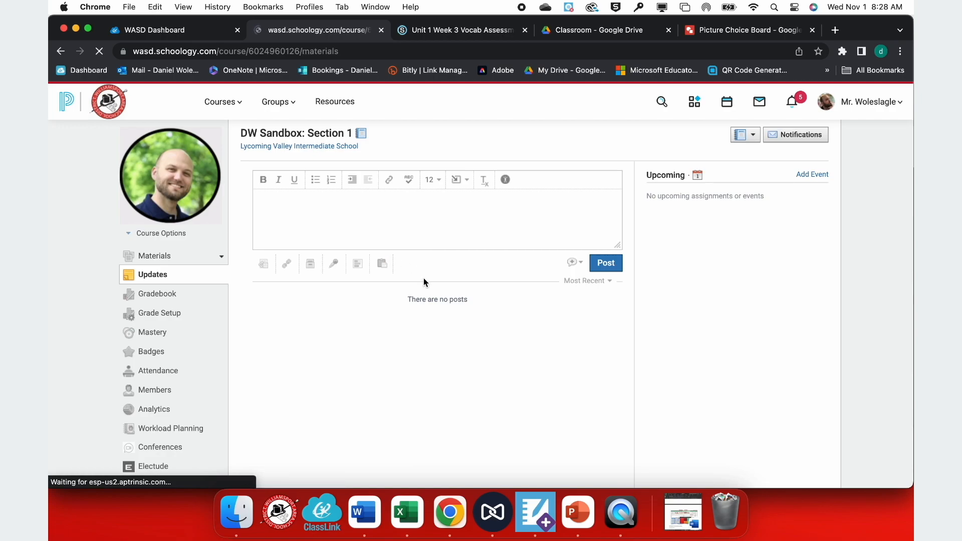
scroll(423, 283, "down", 10)
left_click(337, 388)
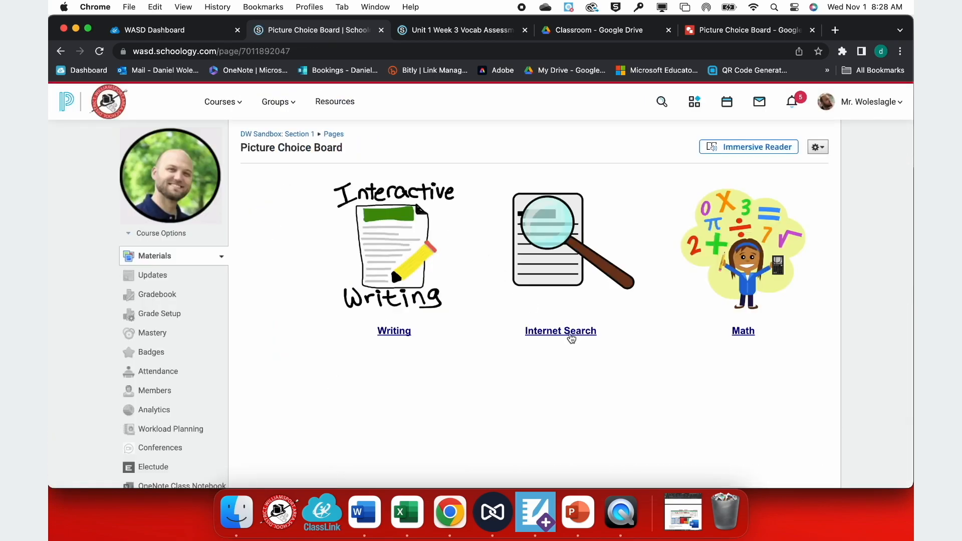
left_click(559, 334)
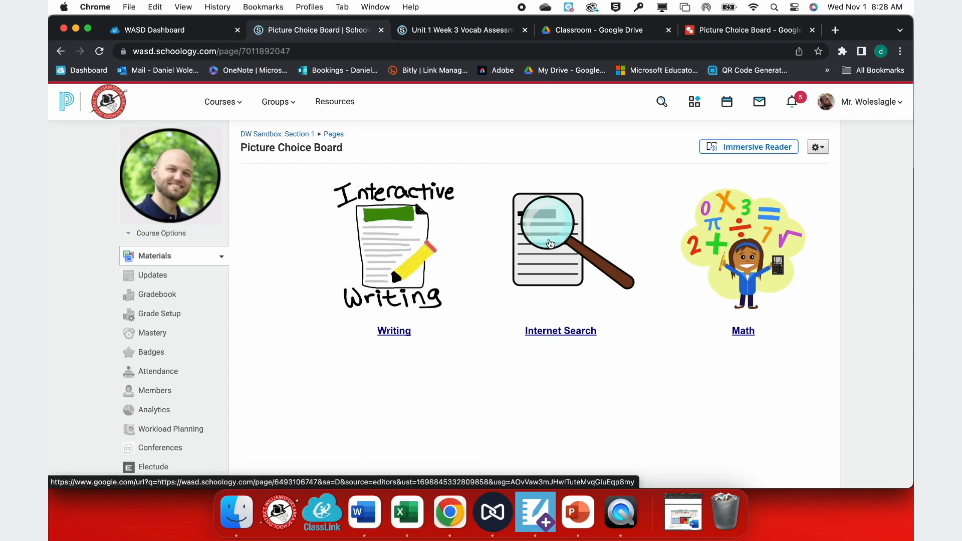